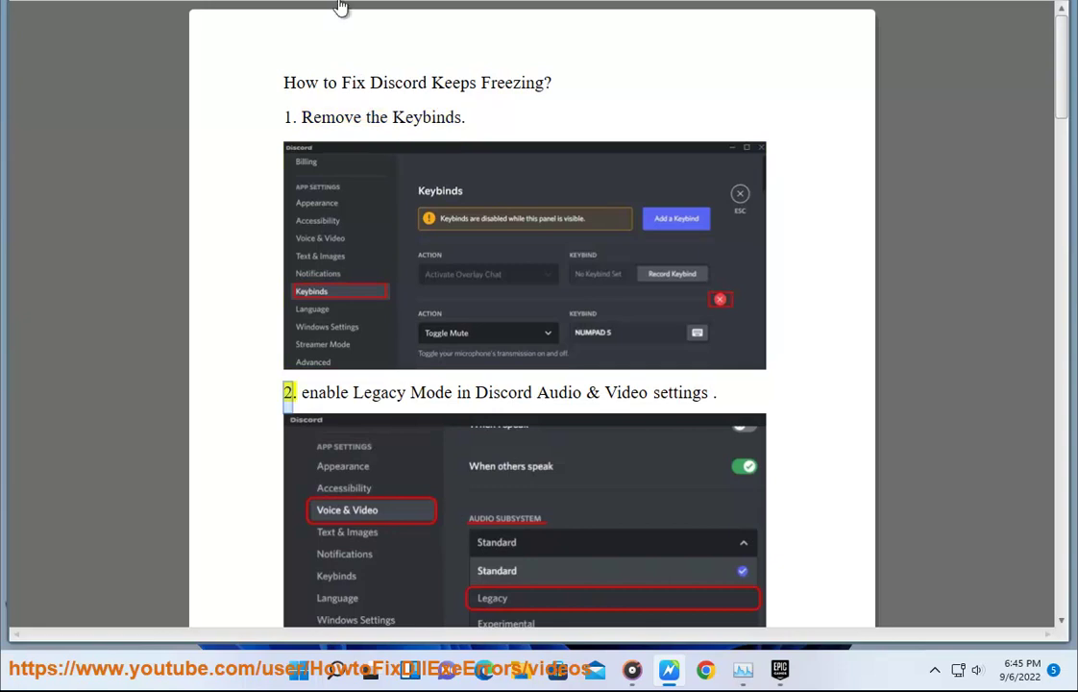
# Launch Discord from the recent apps in Windows search, then check the hidden tray icons
pyautogui.click(334, 670)
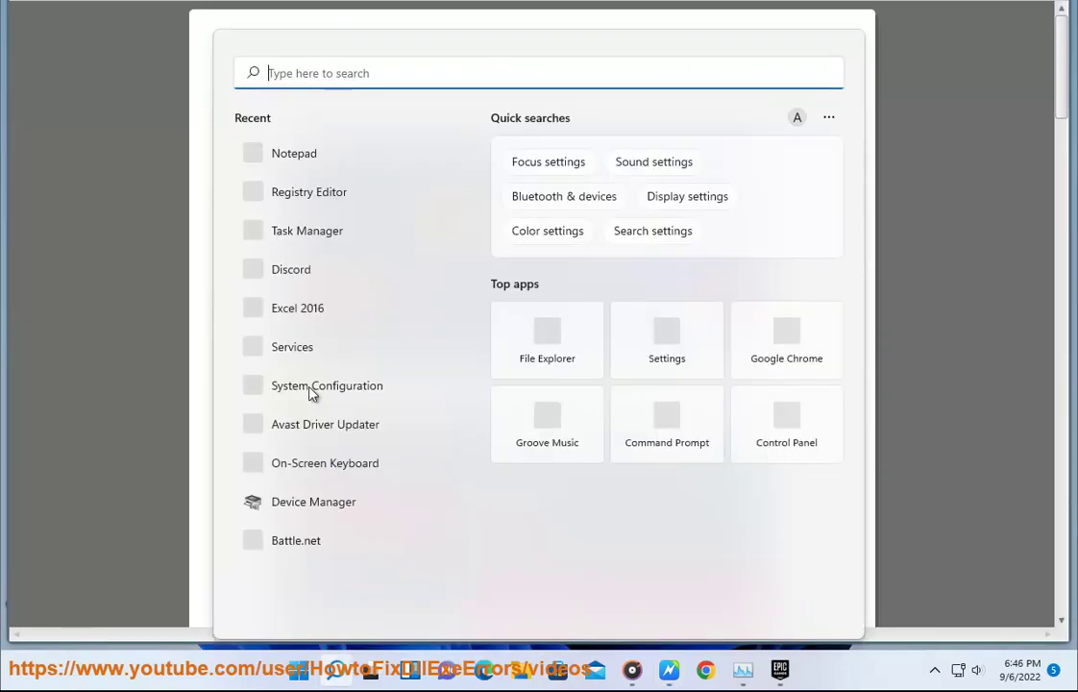
pyautogui.click(293, 271)
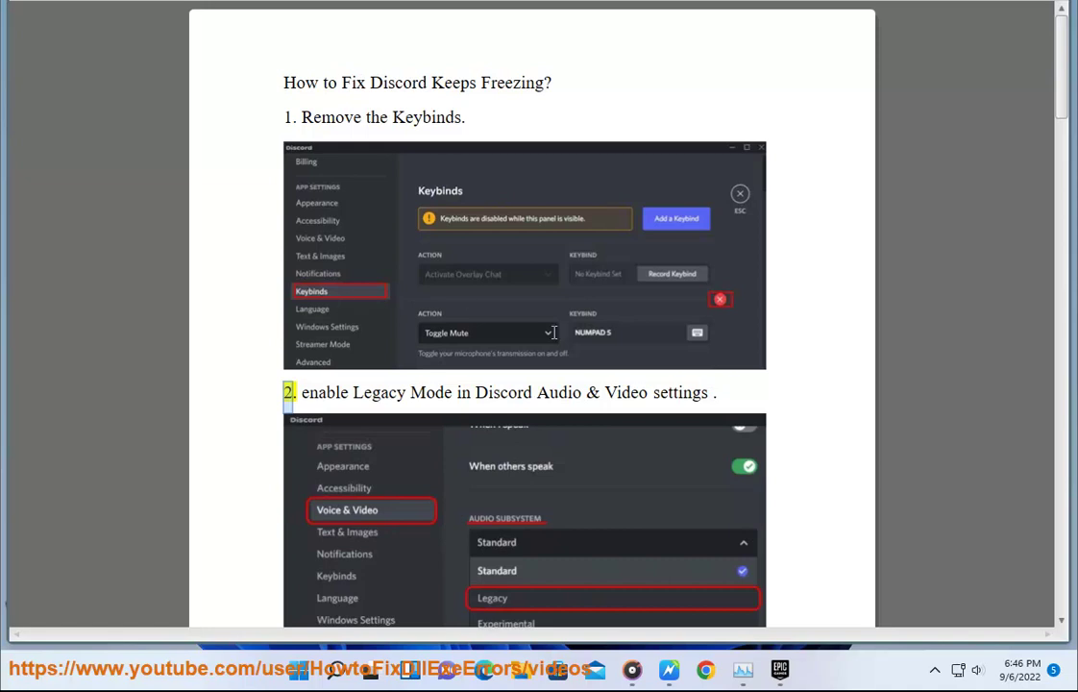
pyautogui.click(934, 670)
pyautogui.click(829, 349)
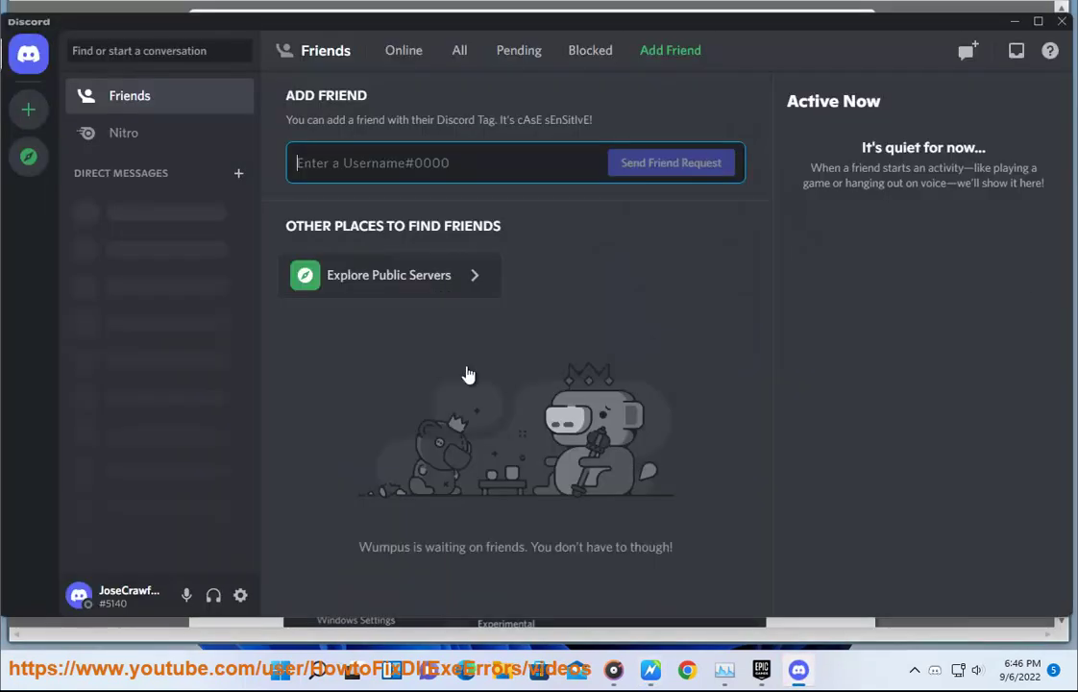
# Open Discord's user settings and scroll the sidebar to the Keybinds page
pyautogui.click(241, 594)
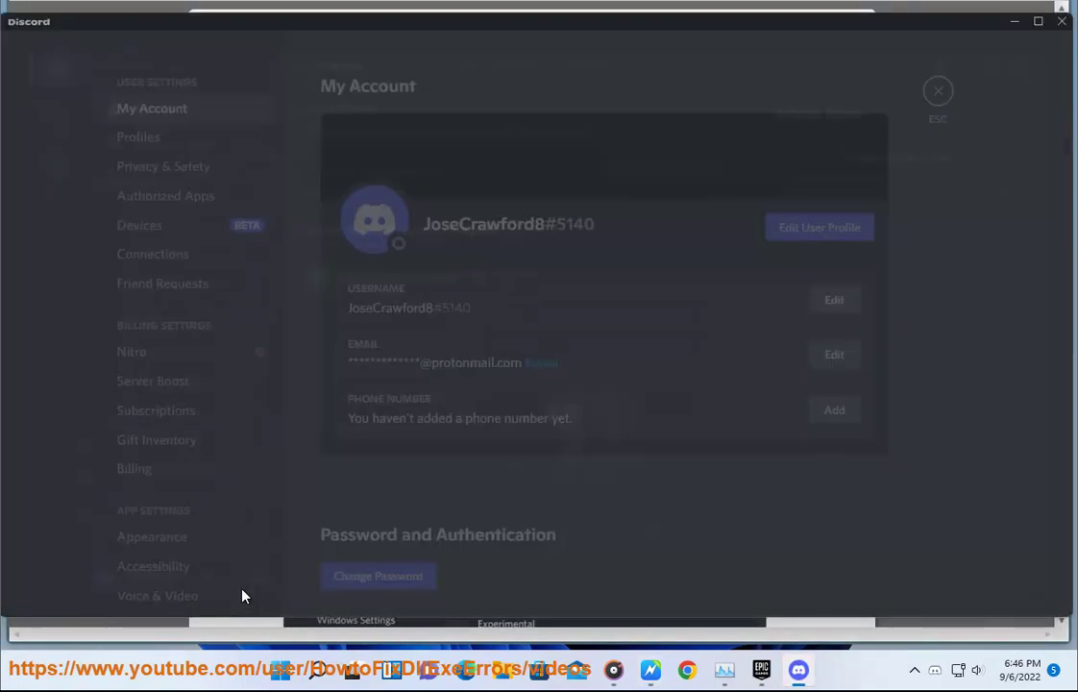
pyautogui.click(649, 672)
pyautogui.click(798, 669)
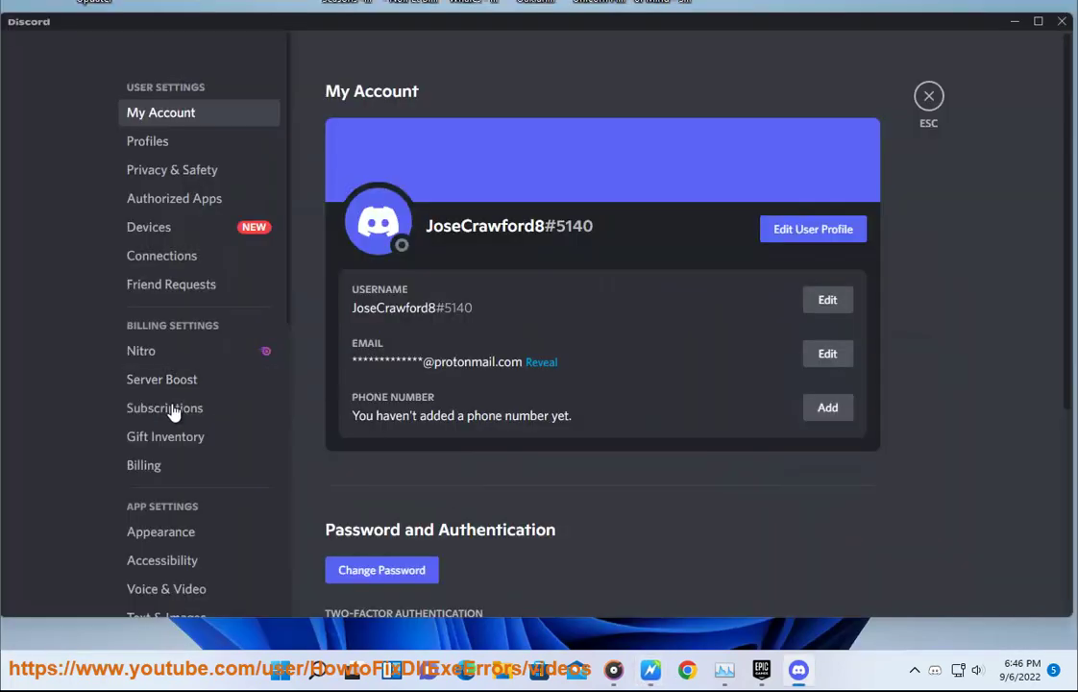
pyautogui.scroll(-3, 207, 526)
pyautogui.scroll(-2, 207, 526)
pyautogui.click(154, 341)
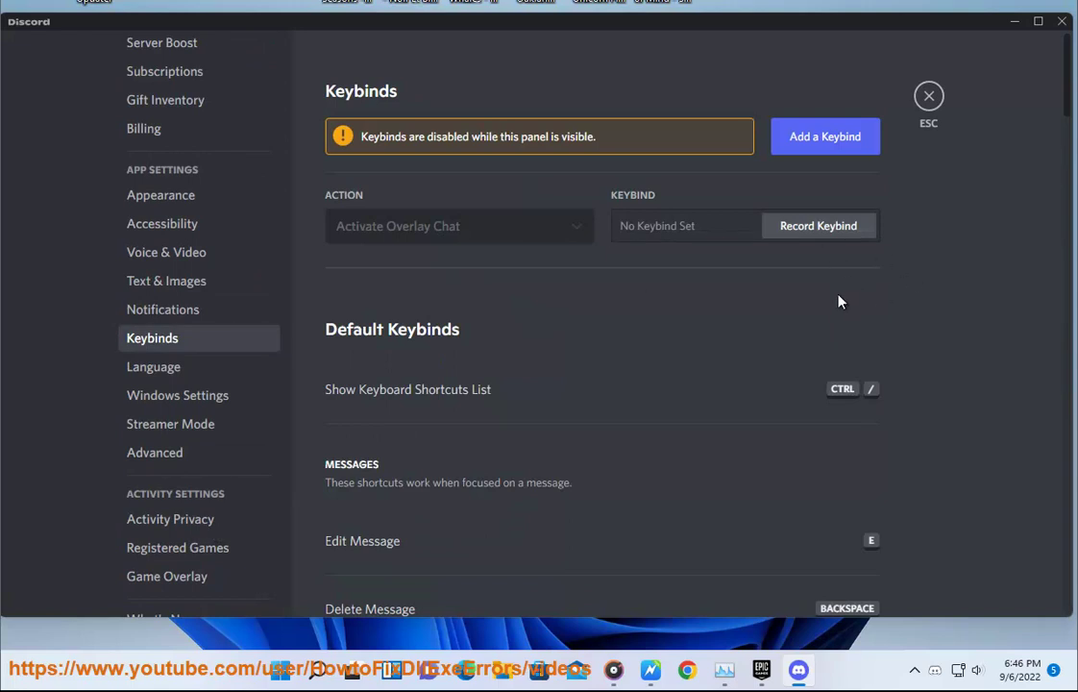
# Read further down the fix article, then return to the Discord settings
pyautogui.click(615, 669)
pyautogui.click(651, 670)
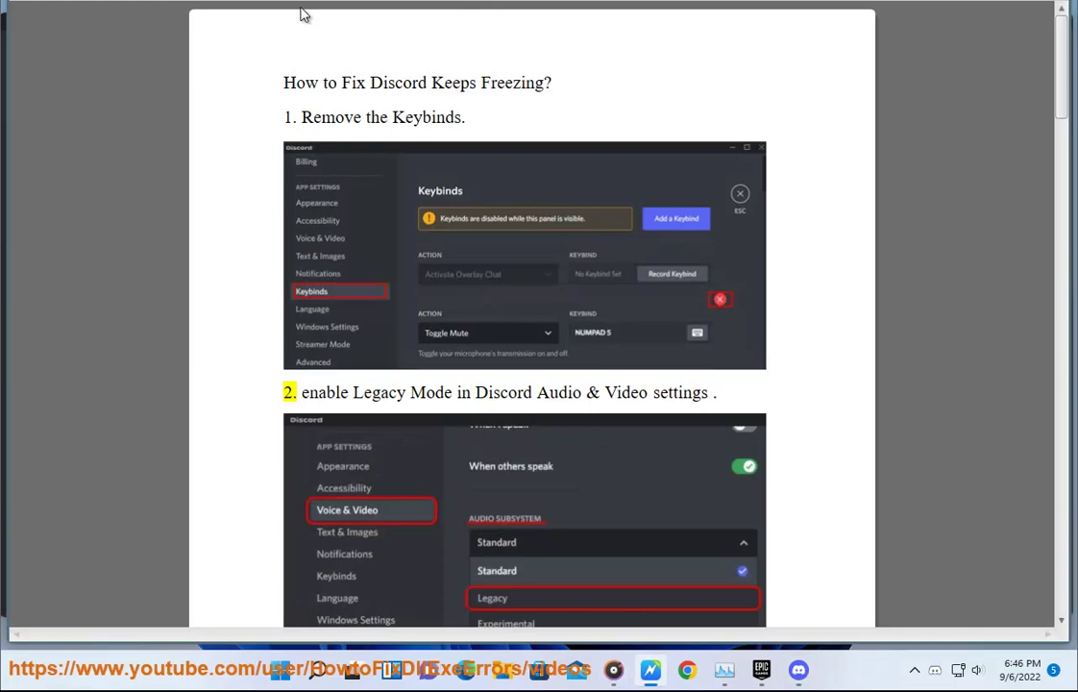
pyautogui.scroll(-1, 380, 476)
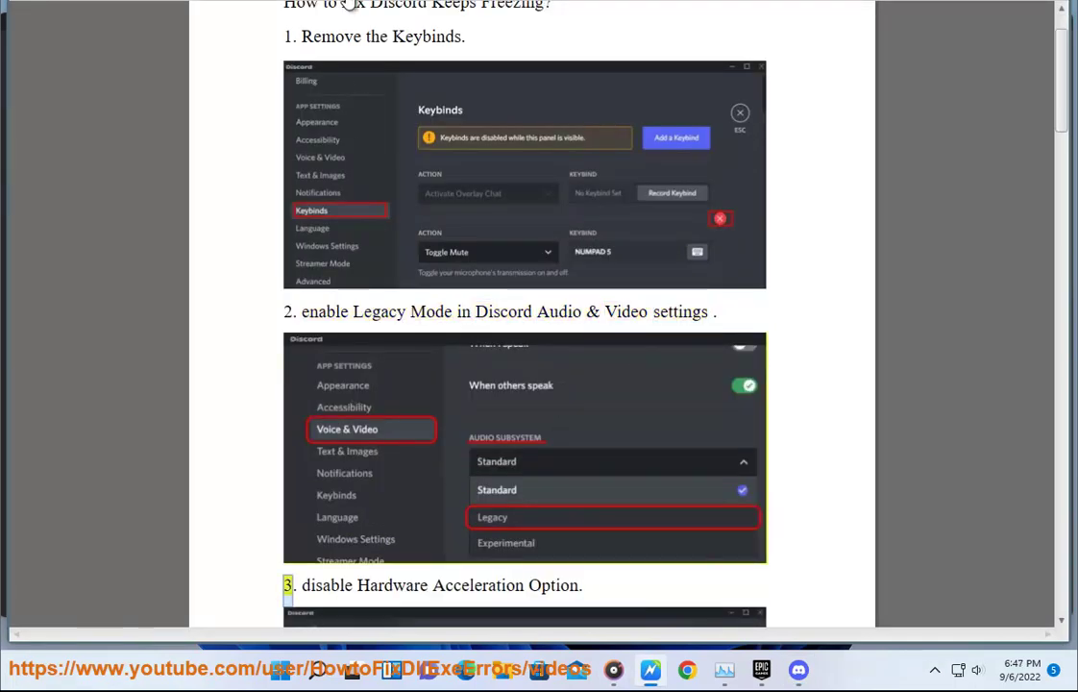
pyautogui.hotkey('alt', 'Tab')
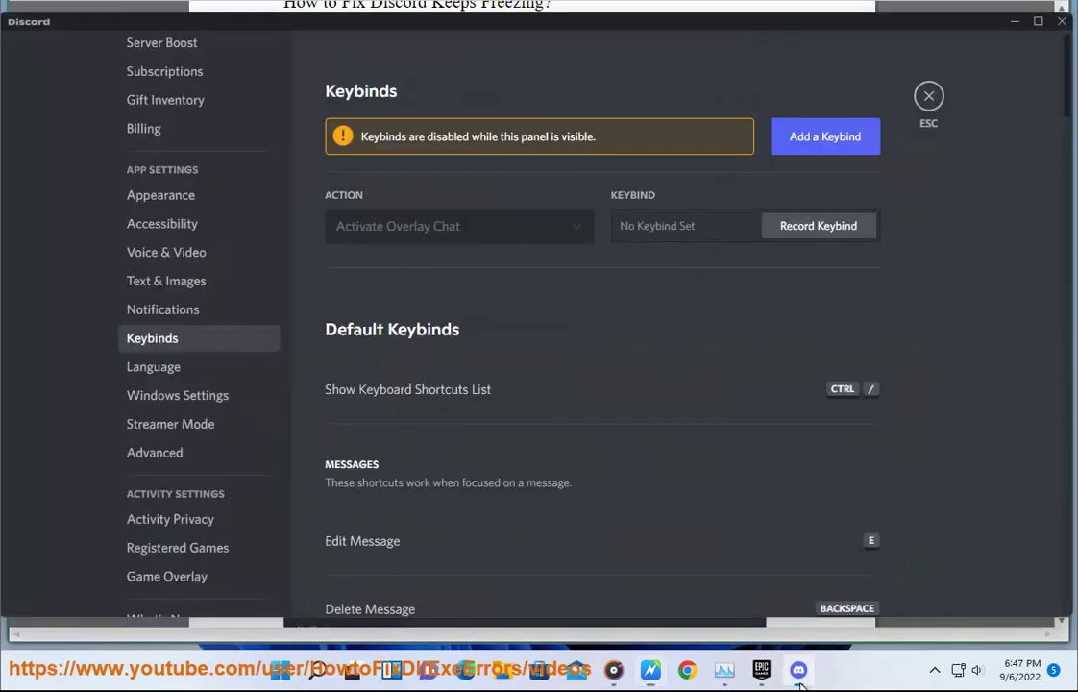
# Open the Voice & Video settings page, glancing at the fix article's next step
pyautogui.click(184, 252)
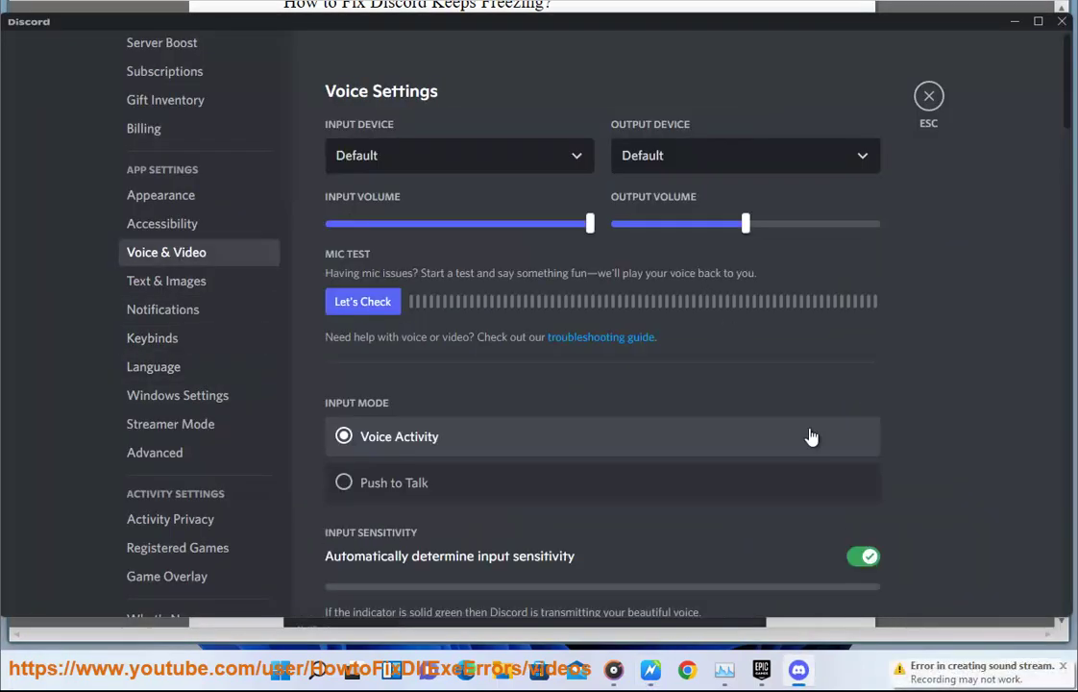
pyautogui.click(653, 670)
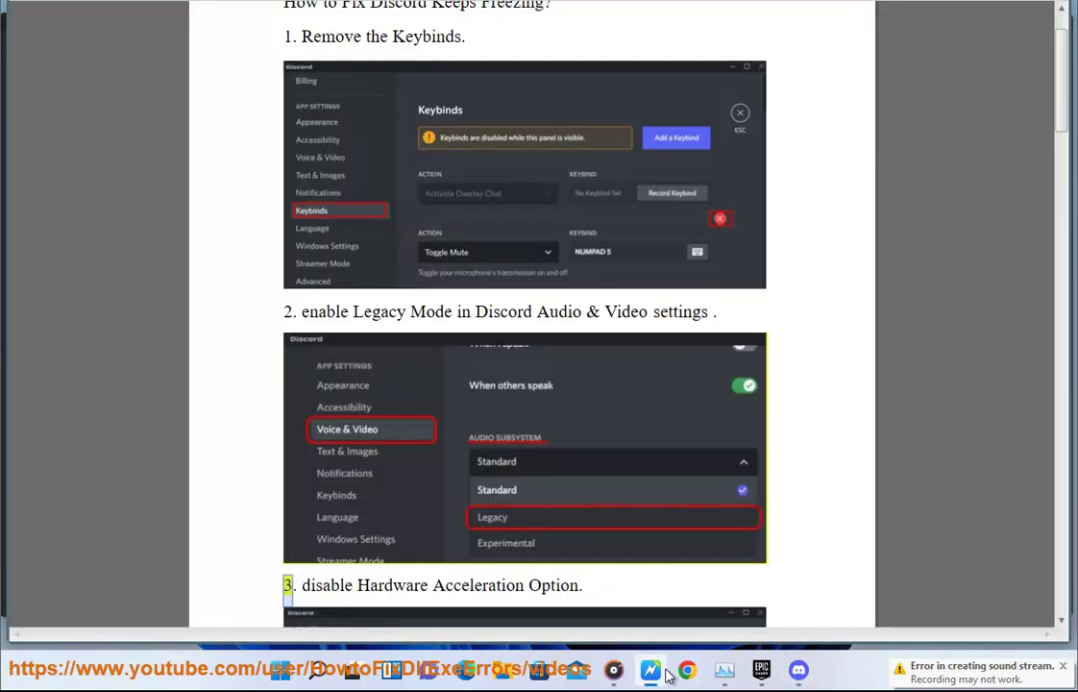
pyautogui.click(669, 675)
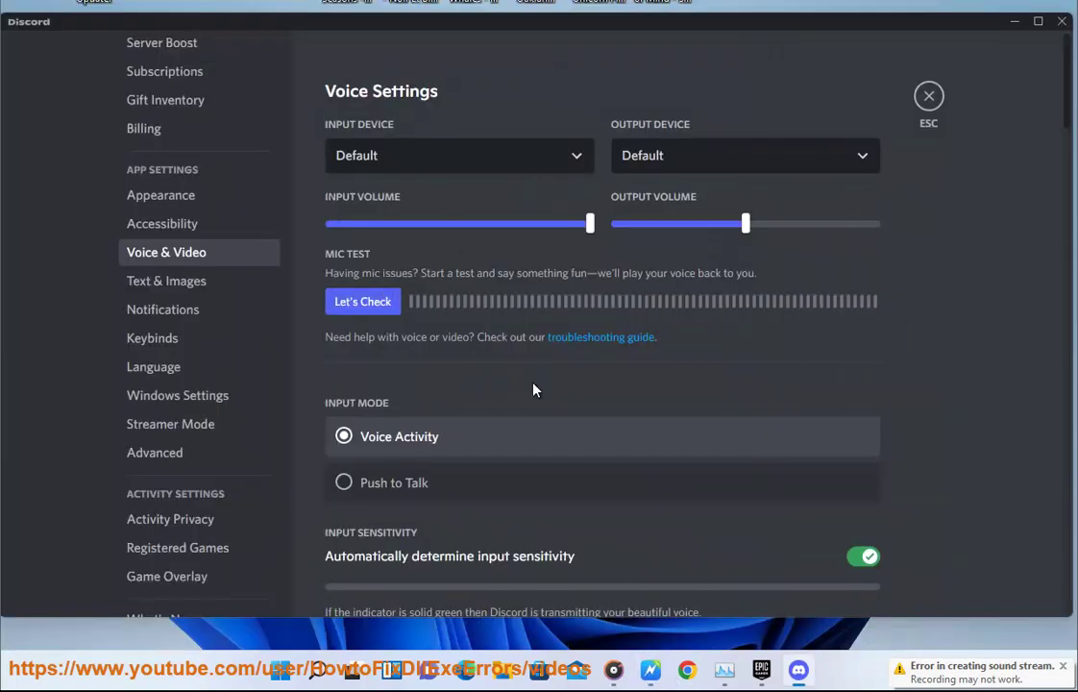
# Scroll to Audio Subsystem, show its dropdown choices, and switch back to the article
pyautogui.scroll(-7, 535, 389)
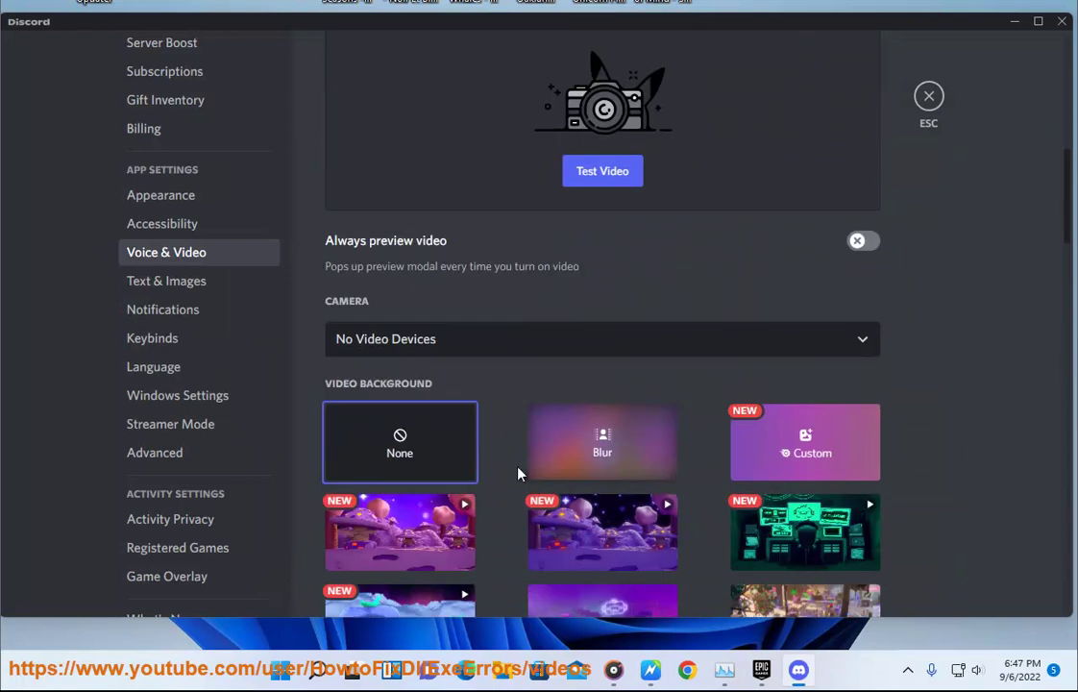
pyautogui.scroll(-10, 522, 390)
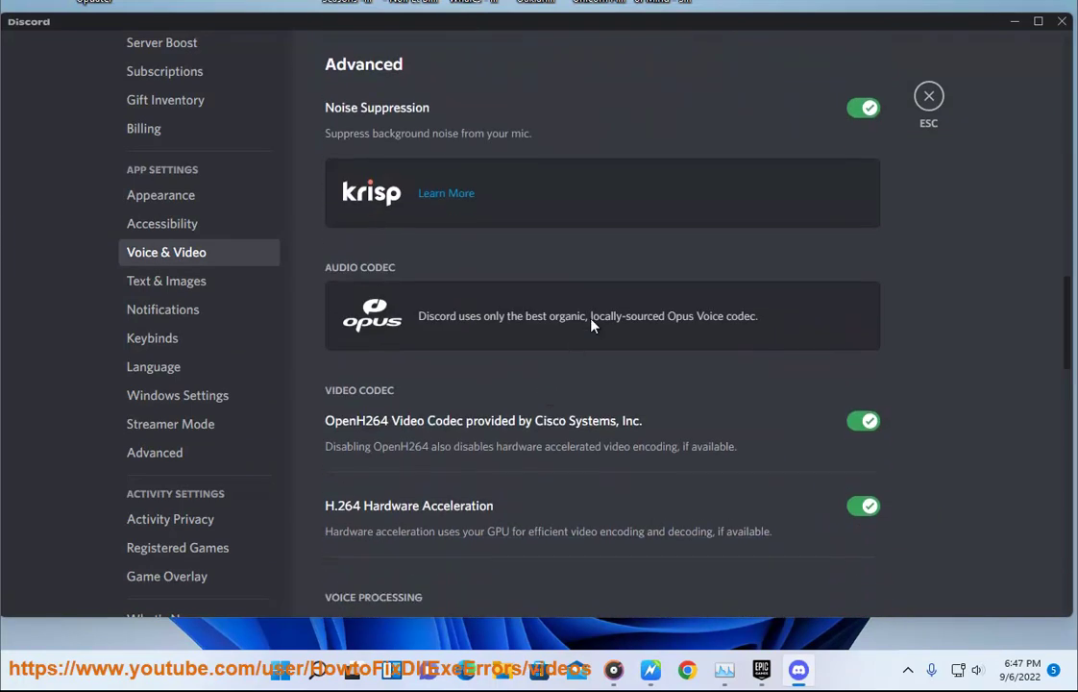
pyautogui.scroll(-8, 590, 325)
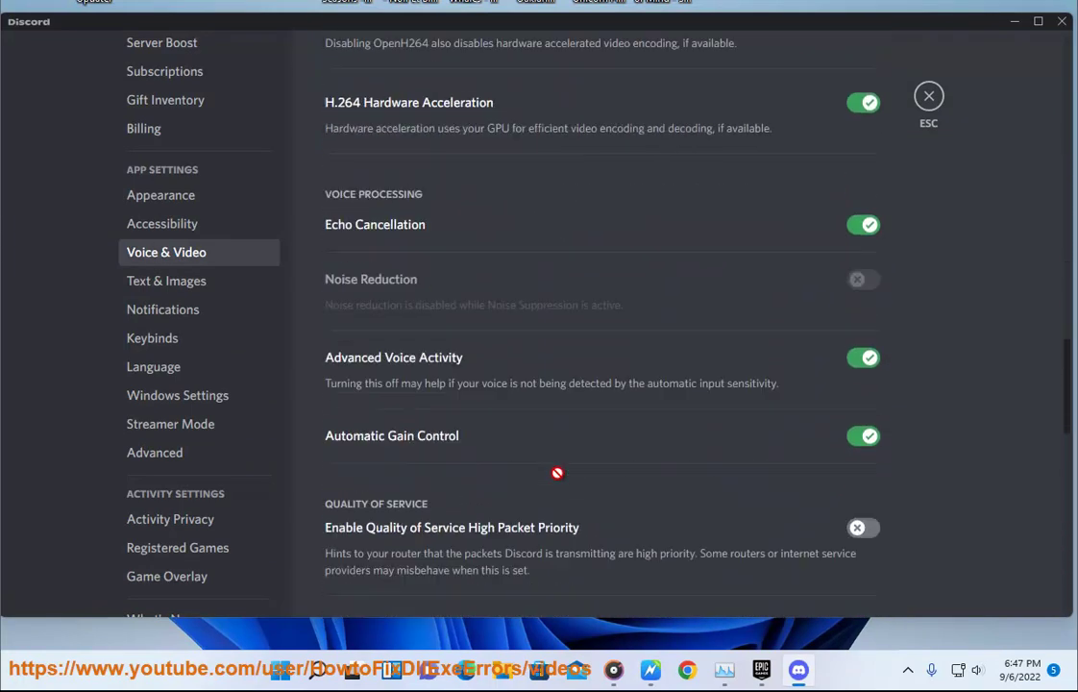
pyautogui.scroll(-3, 558, 473)
pyautogui.scroll(-4, 558, 480)
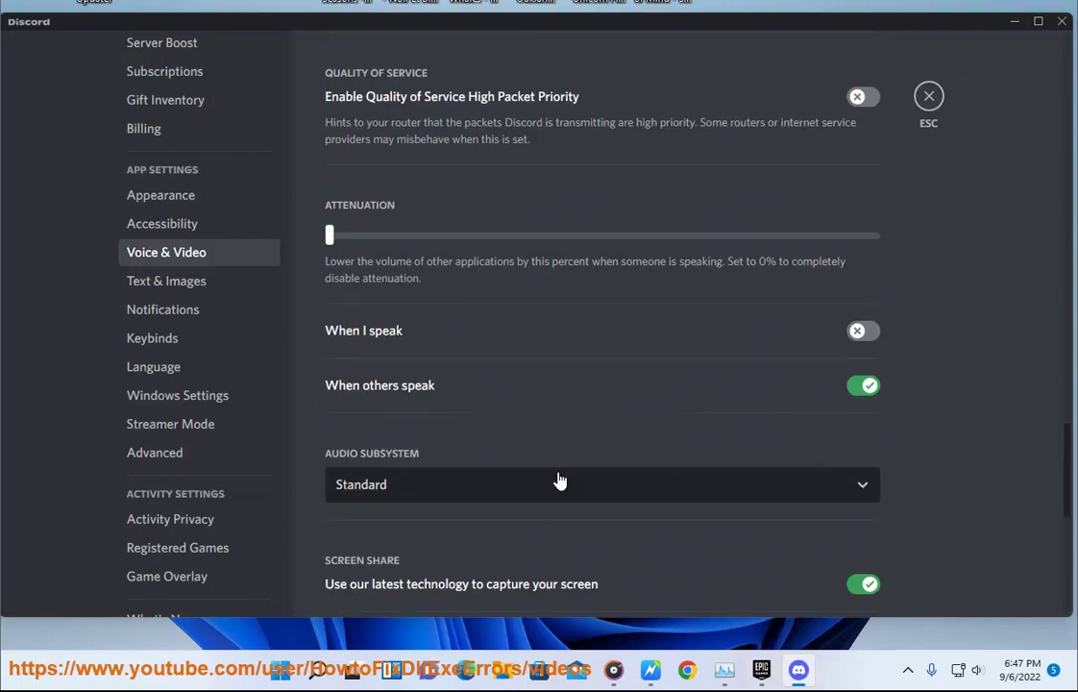
pyautogui.scroll(-3, 541, 487)
pyautogui.click(504, 328)
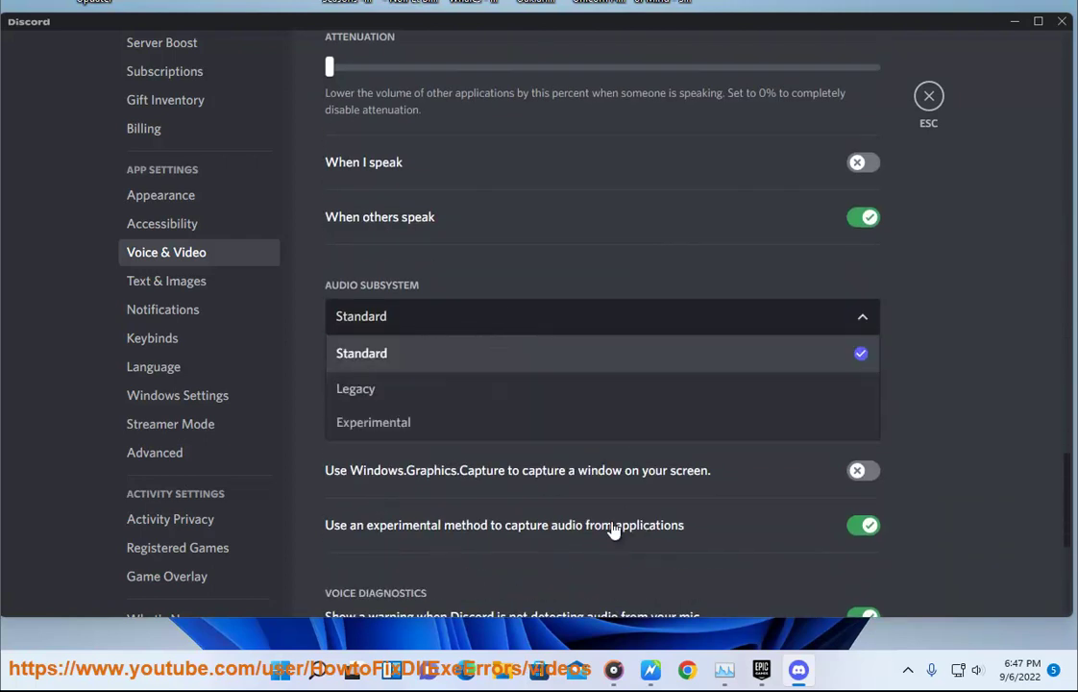
pyautogui.hotkey('alt', 'Tab')
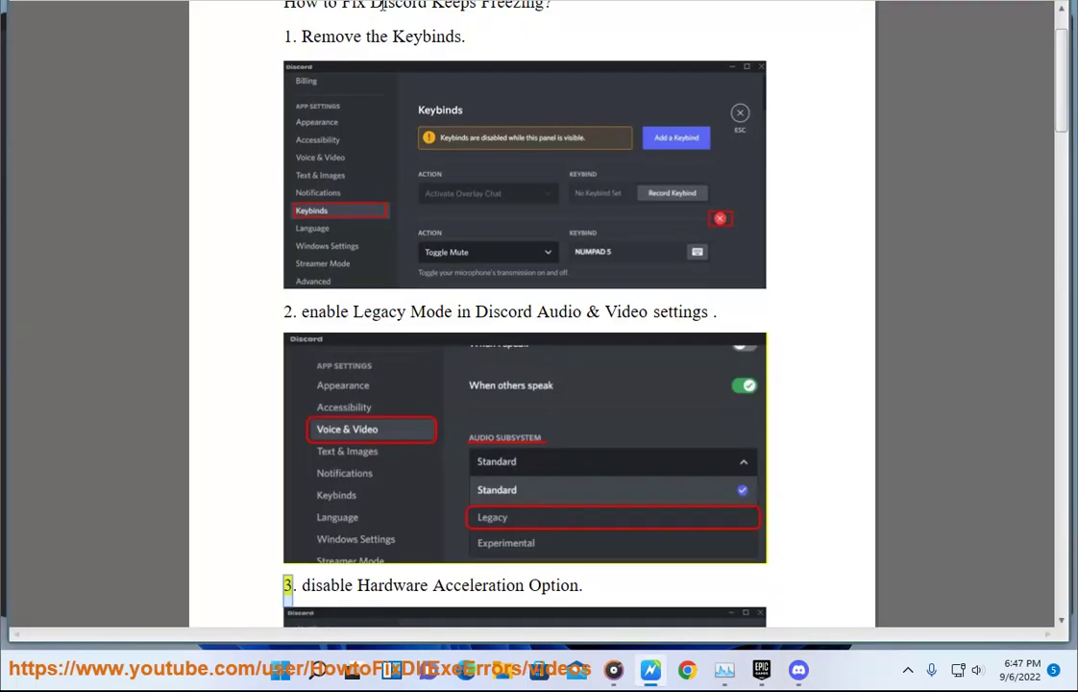
pyautogui.scroll(-3, 774, 310)
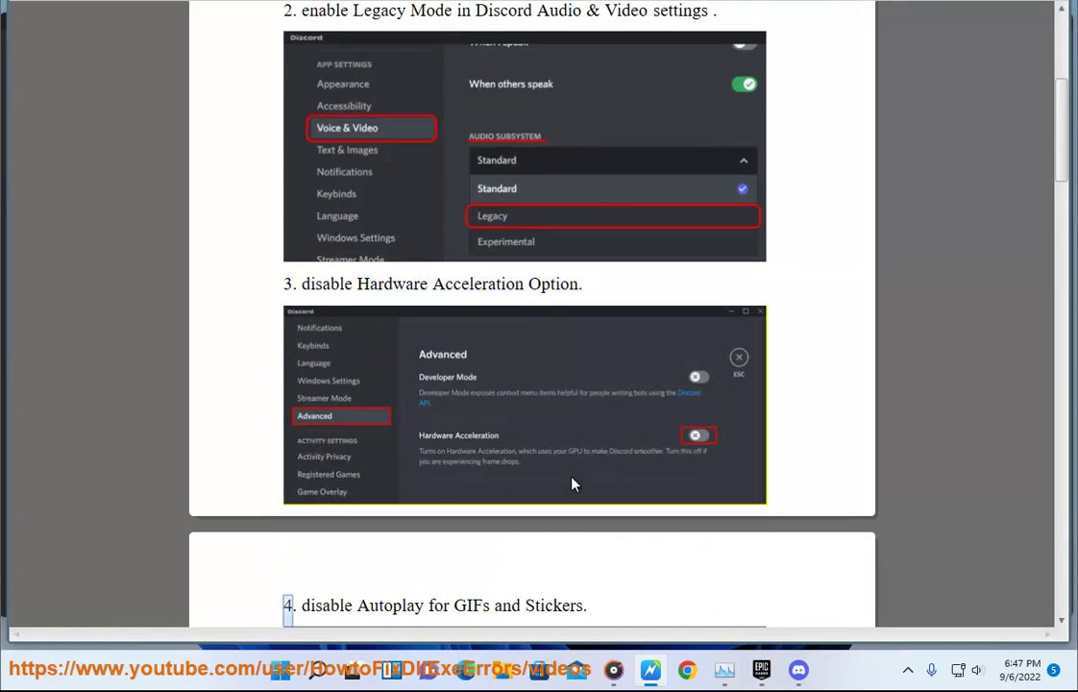
pyautogui.click(798, 669)
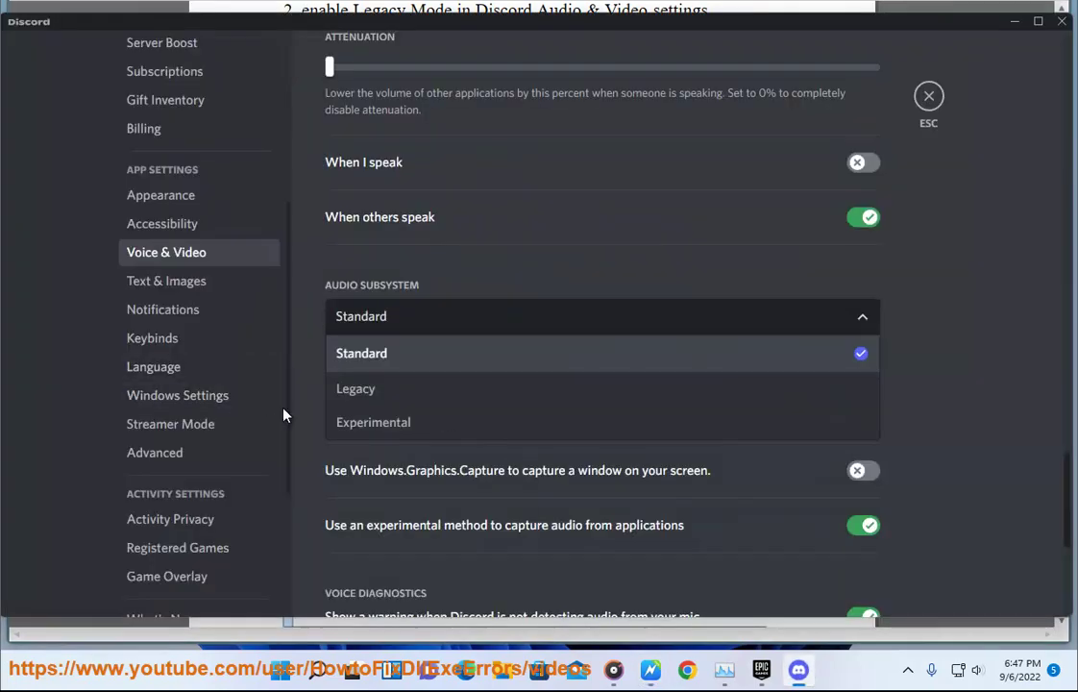
pyautogui.scroll(5, 282, 415)
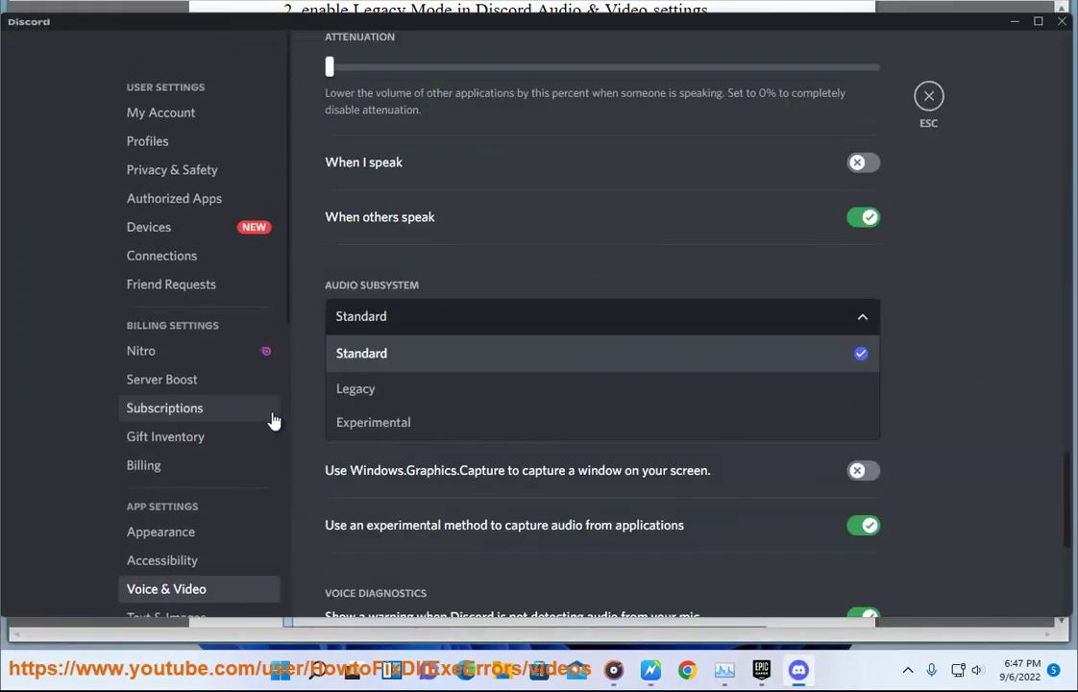
pyautogui.scroll(-3, 252, 421)
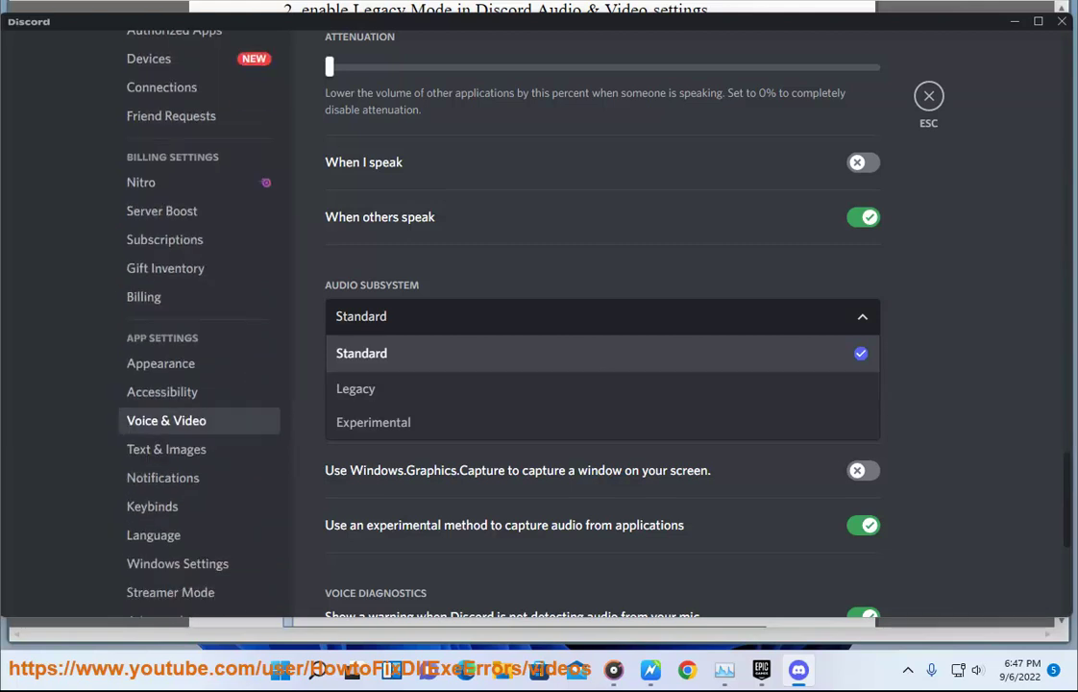
pyautogui.click(178, 346)
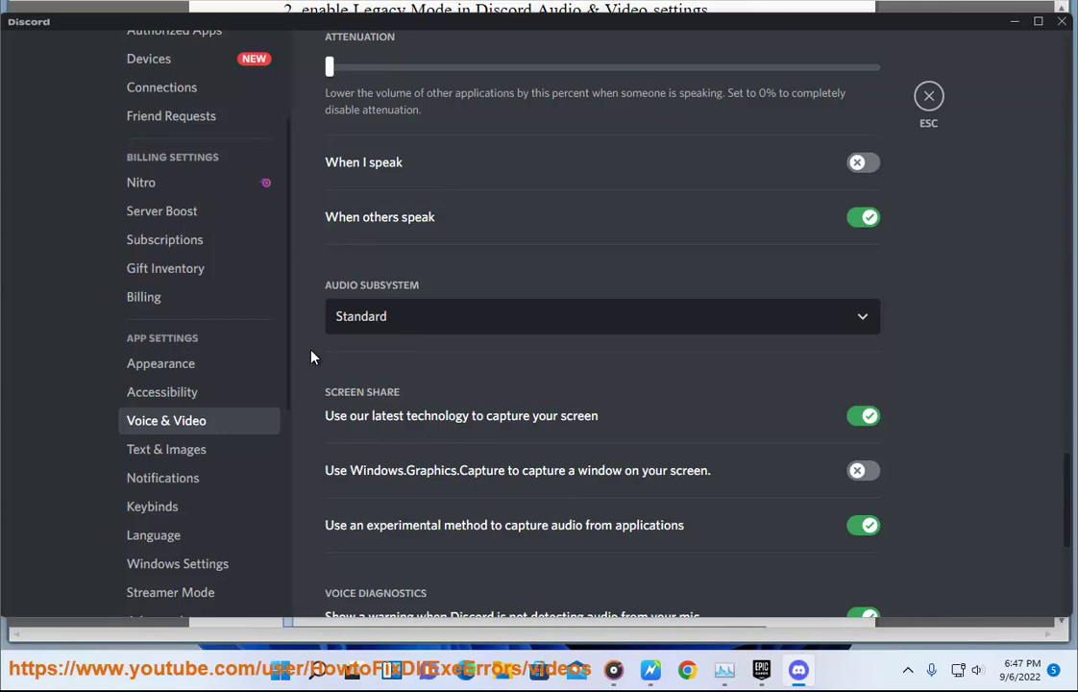
pyautogui.scroll(-5, 680, 439)
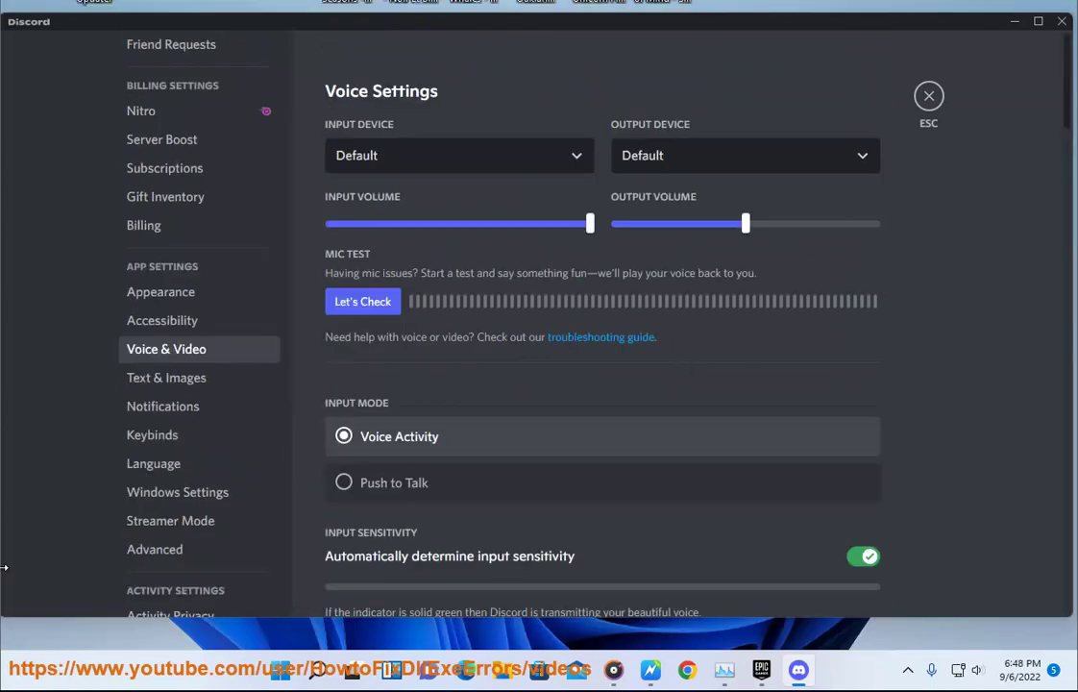
# Open Discord's Advanced settings page, check the guide, and return to Discord
pyautogui.click(151, 553)
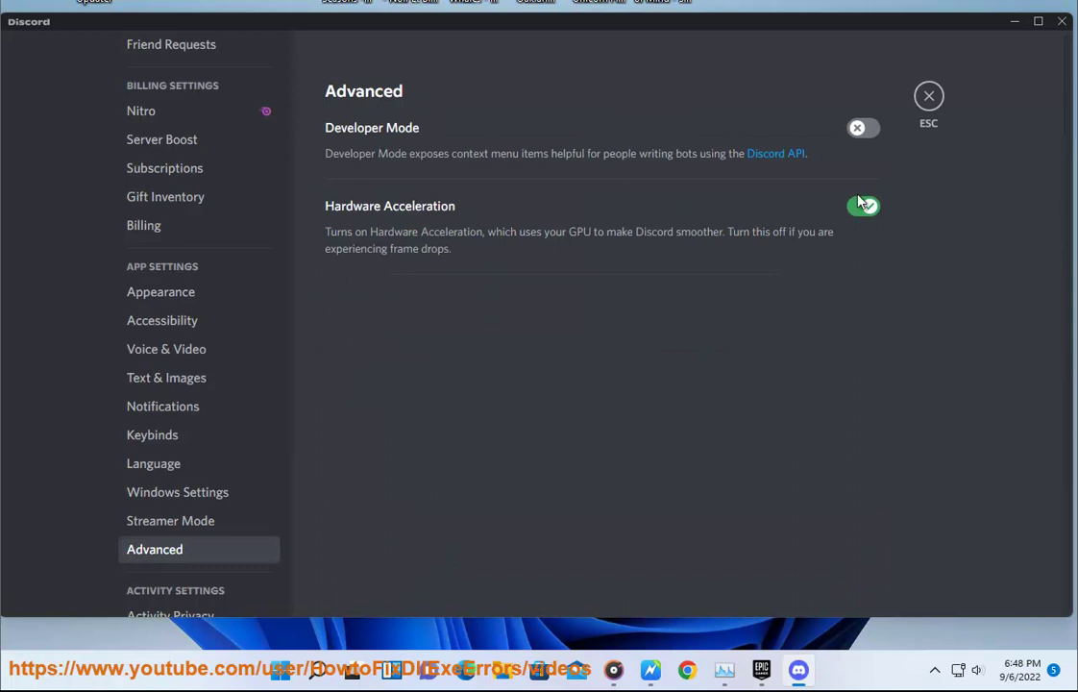
pyautogui.click(650, 670)
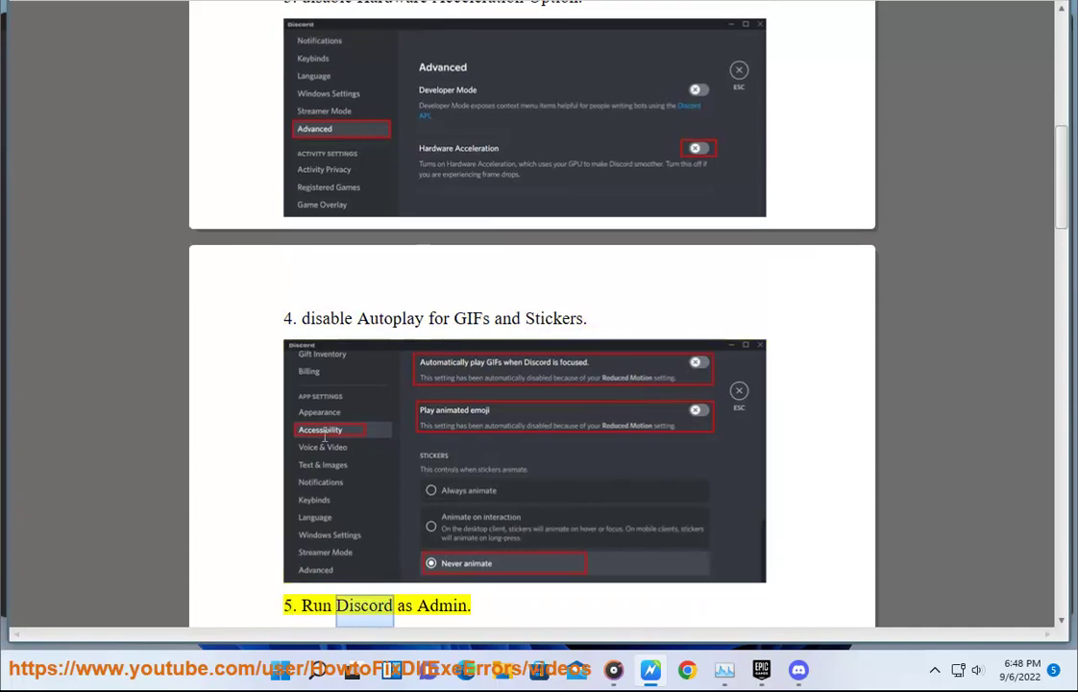
pyautogui.click(799, 670)
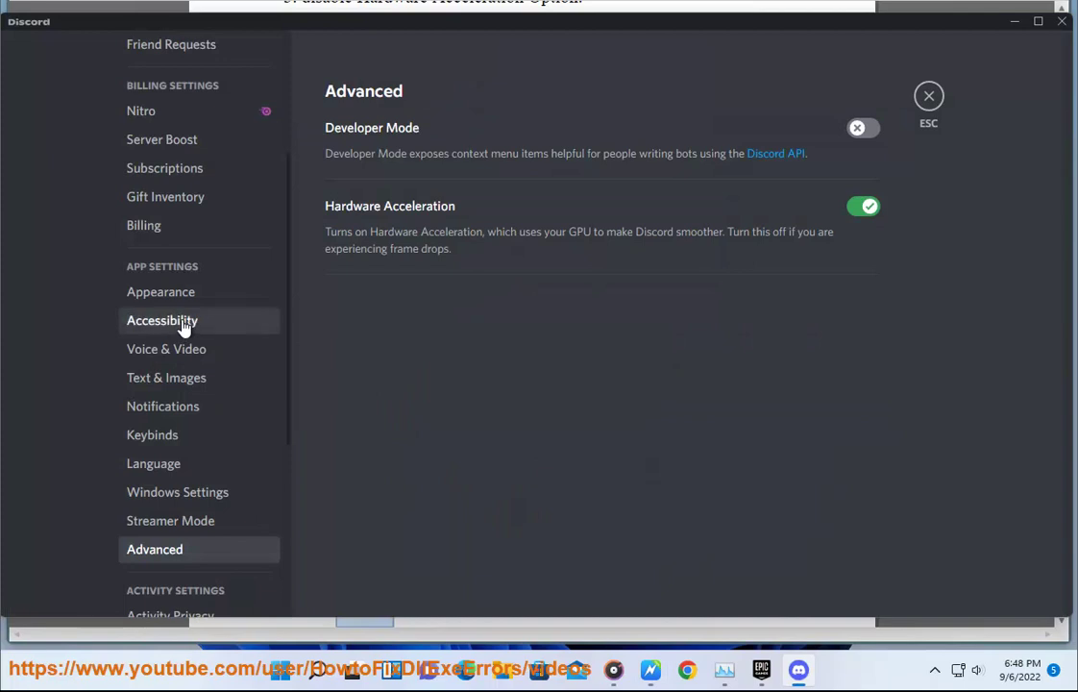
# Review the Accessibility animation options for GIFs, emoji and stickers against the guide
pyautogui.click(228, 322)
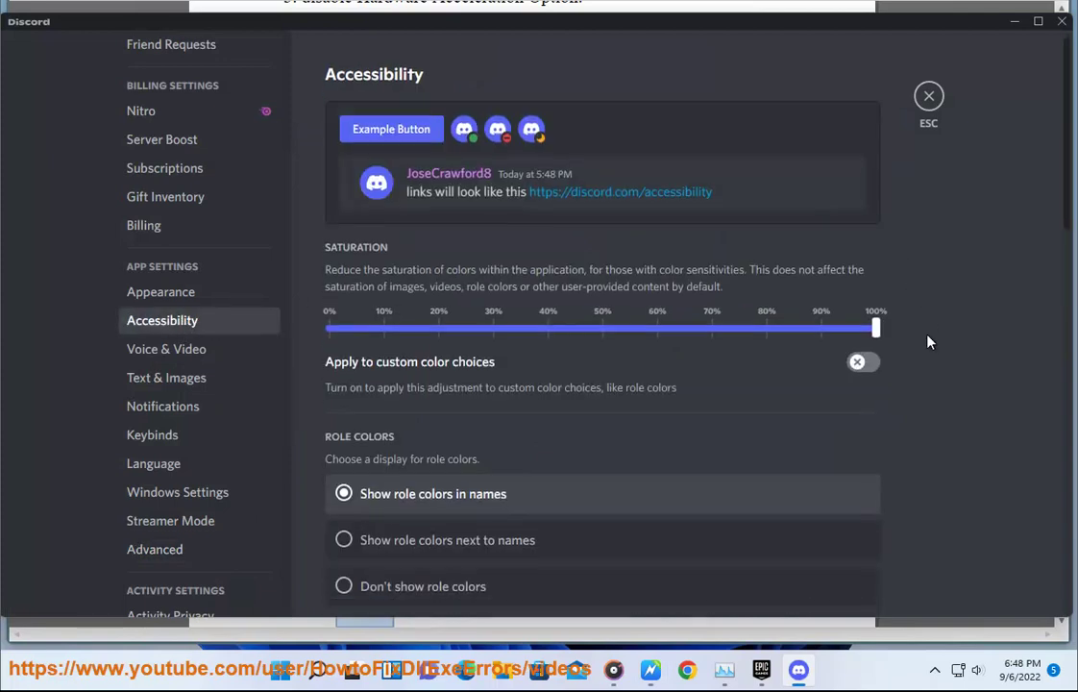
pyautogui.scroll(-3, 914, 377)
pyautogui.scroll(-5, 906, 390)
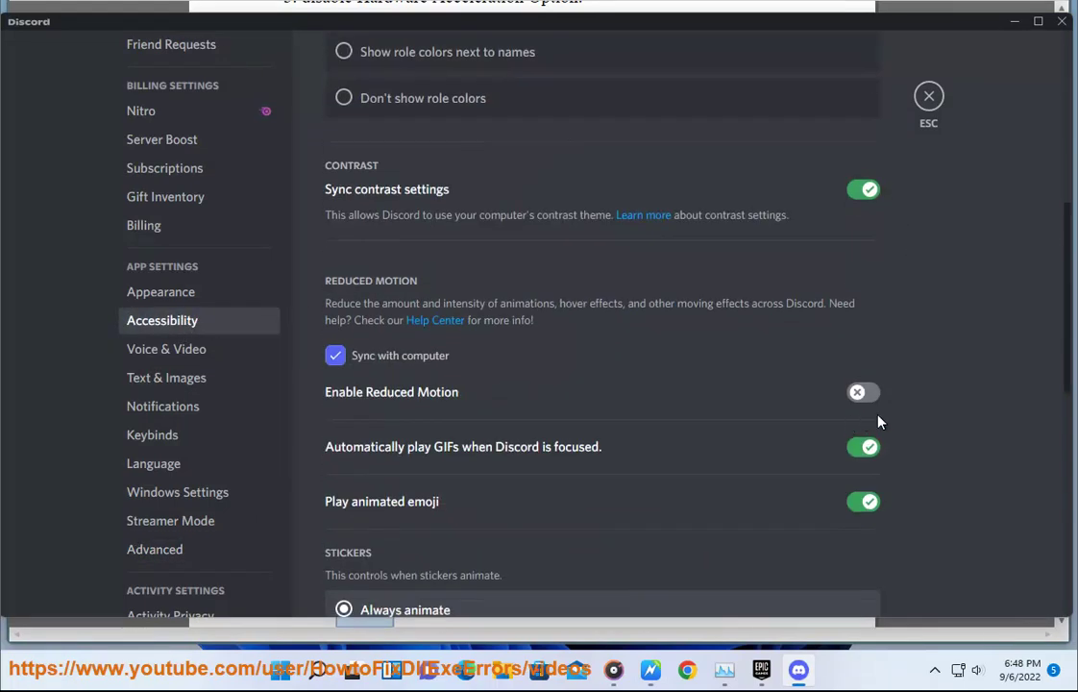
pyautogui.hotkey('alt', 'Tab')
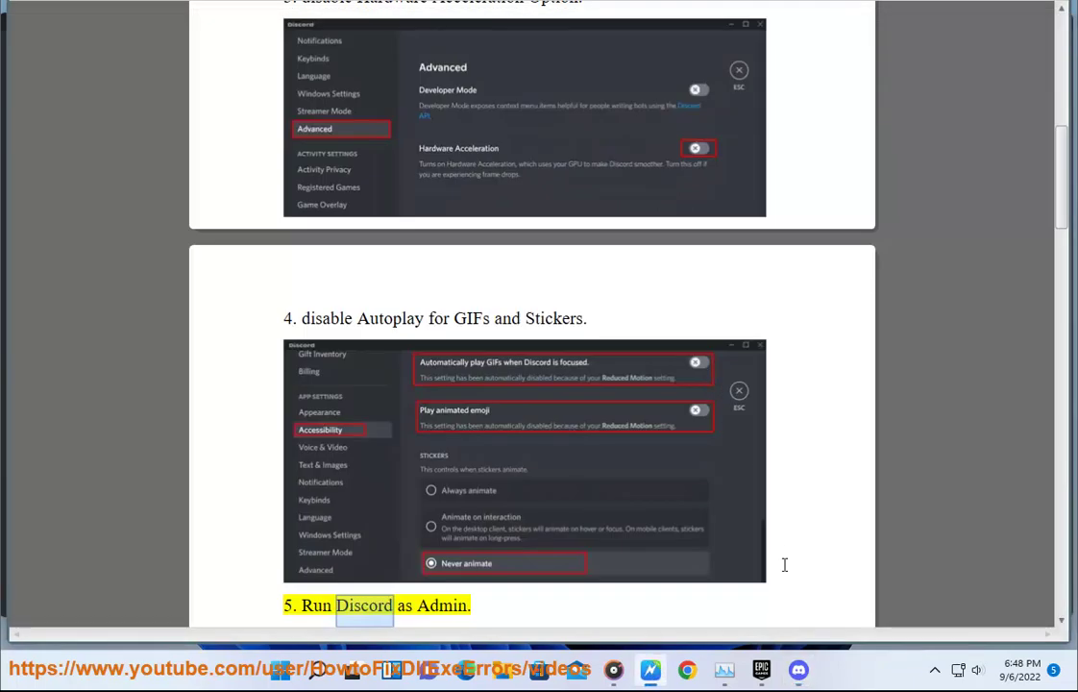
pyautogui.hotkey('alt', 'Tab')
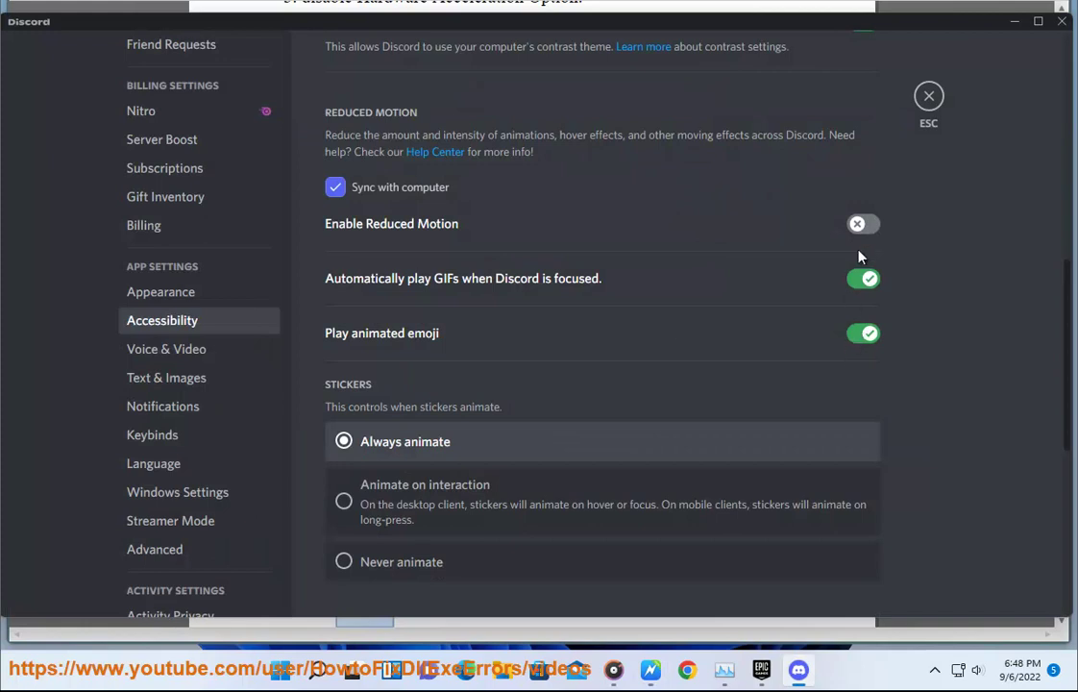
pyautogui.scroll(-5, 940, 409)
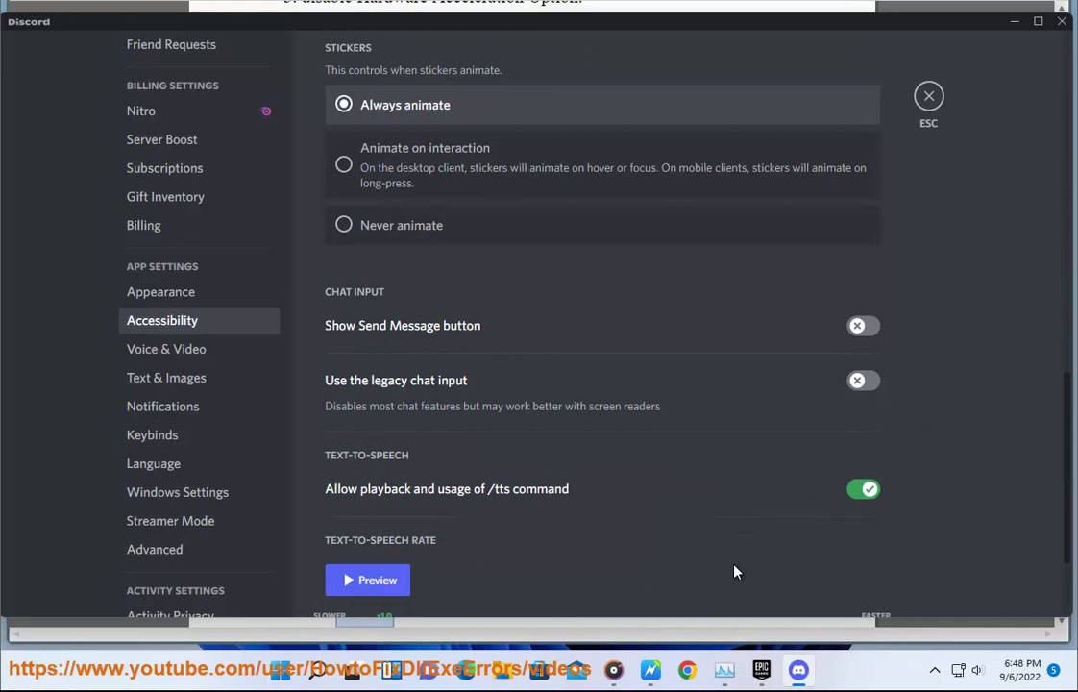
pyautogui.hotkey('alt', 'Tab')
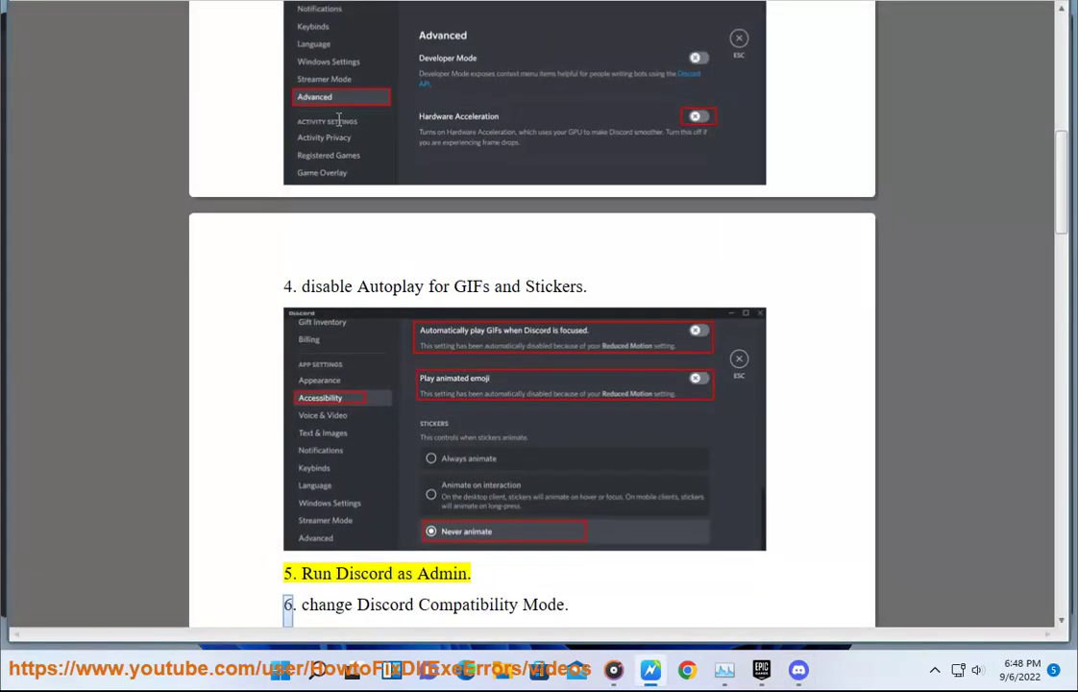
# Relaunch Discord as administrator from Start search, then close its settings and minimise it
pyautogui.click(316, 670)
pyautogui.rightClick(322, 166)
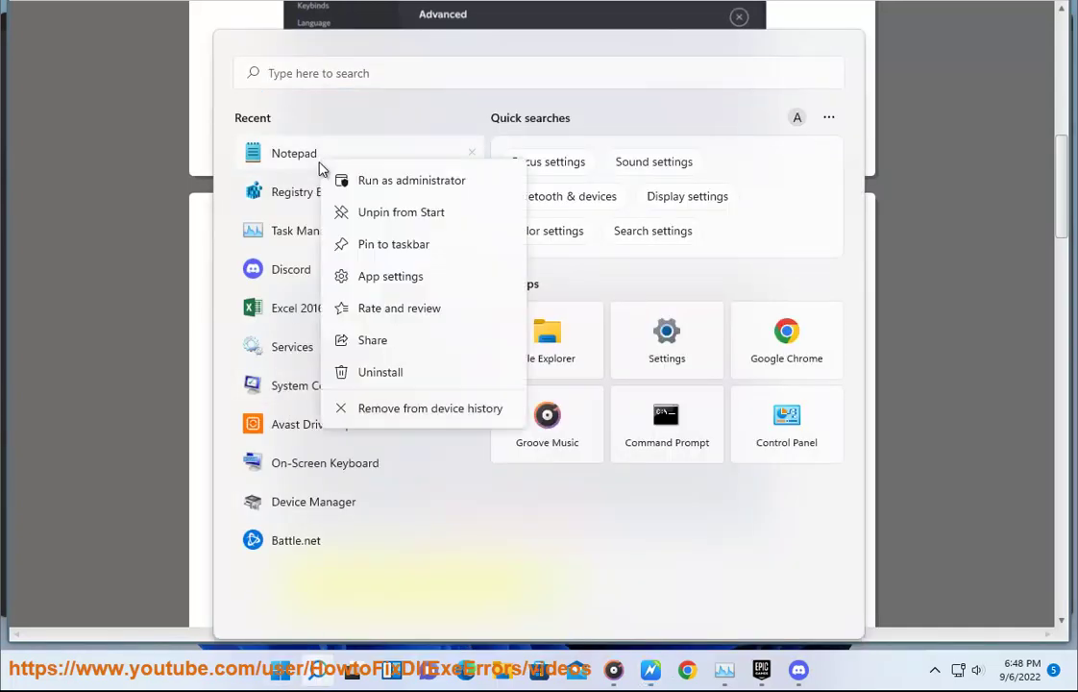
pyautogui.rightClick(283, 280)
pyautogui.click(349, 298)
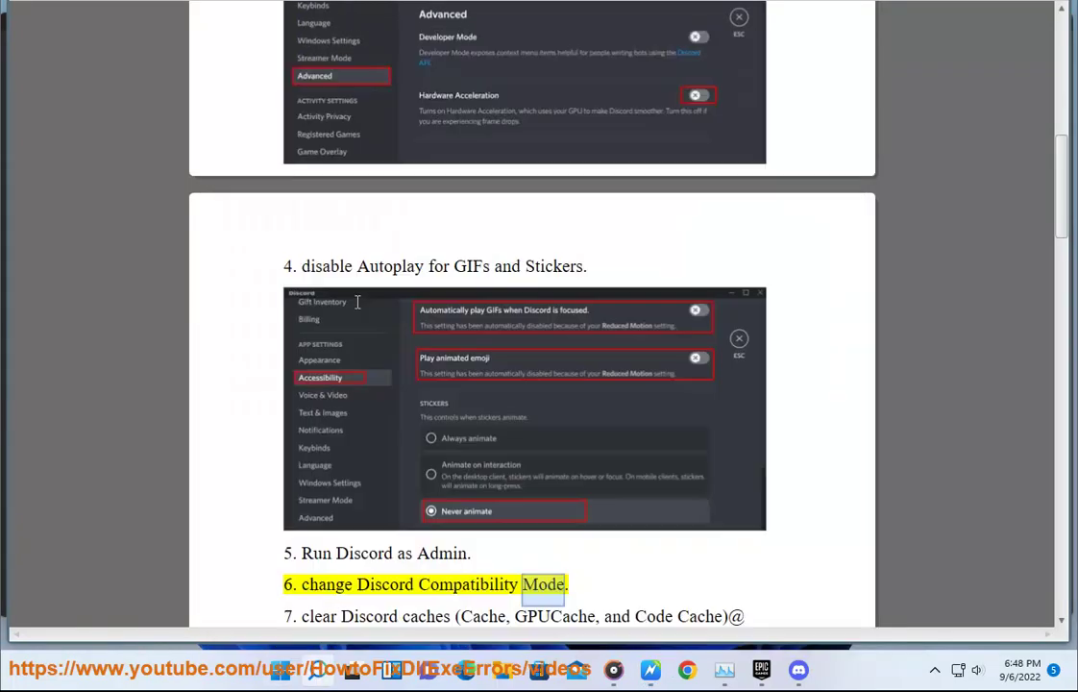
pyautogui.click(496, 431)
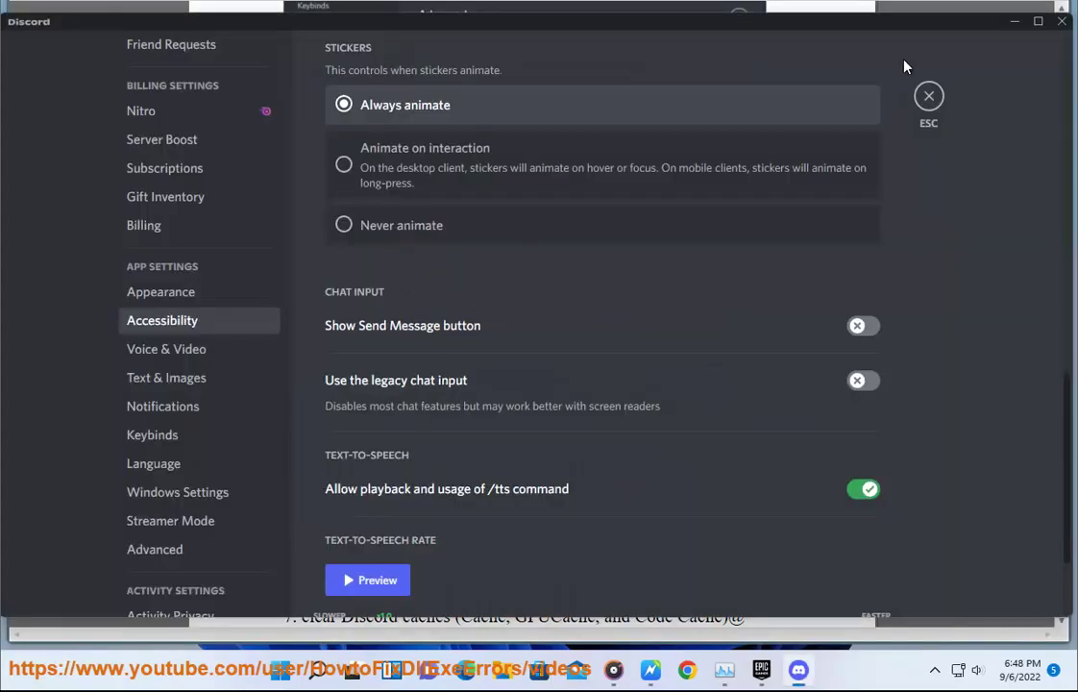
pyautogui.click(929, 95)
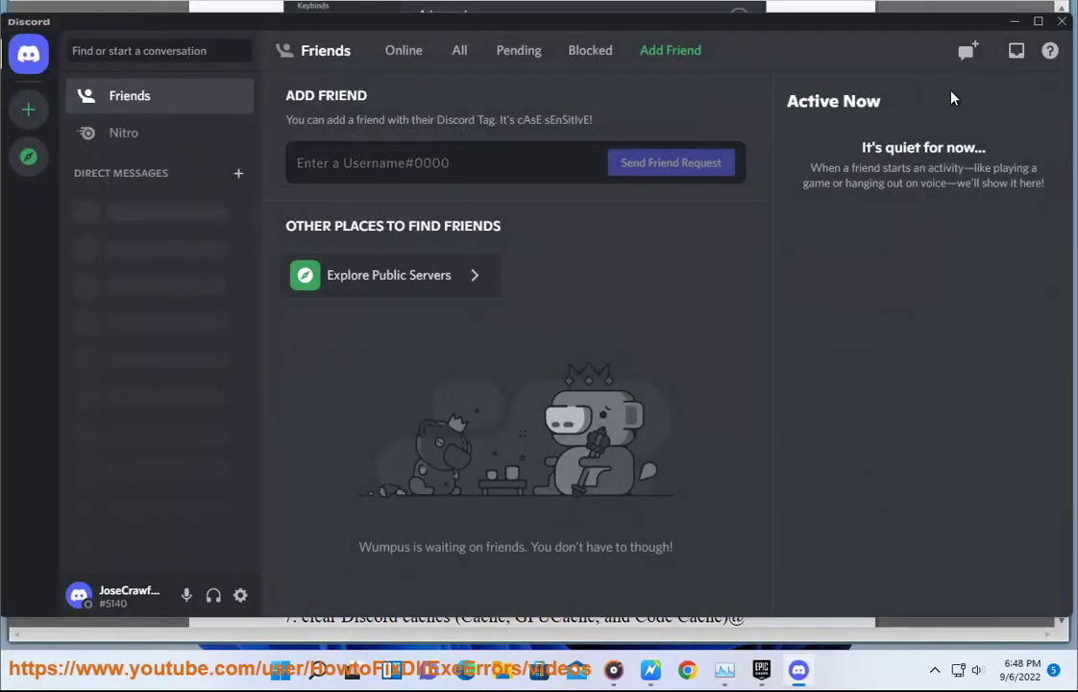
pyautogui.click(1017, 23)
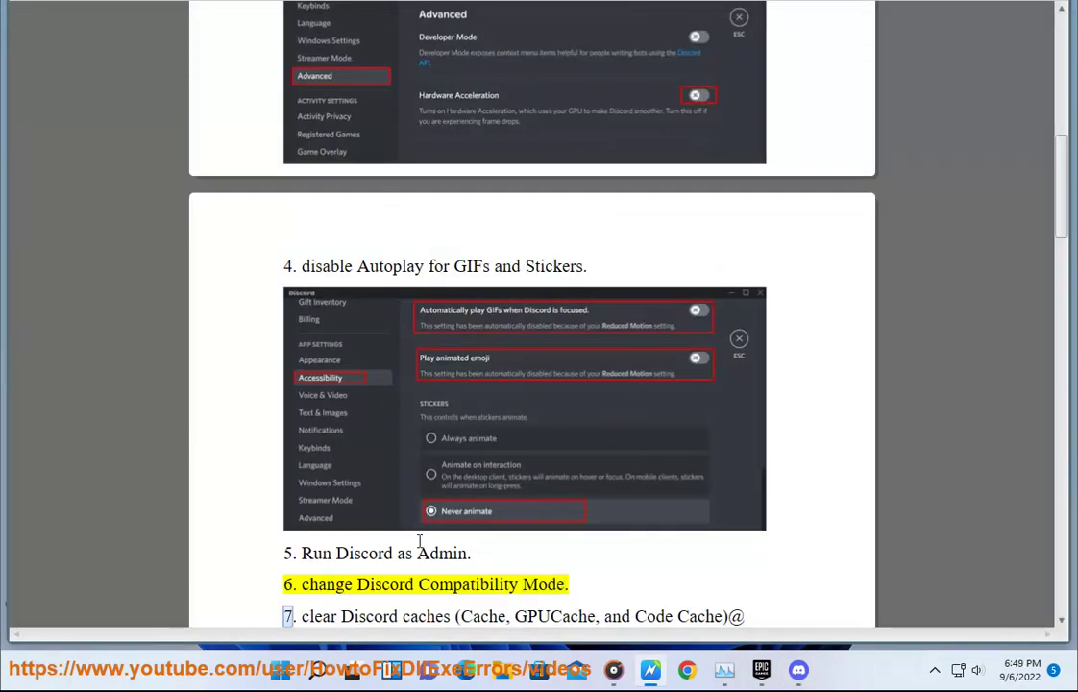
# Set the Discord desktop shortcut's compatibility mode to Windows 7 and apply it
pyautogui.press('super+d')
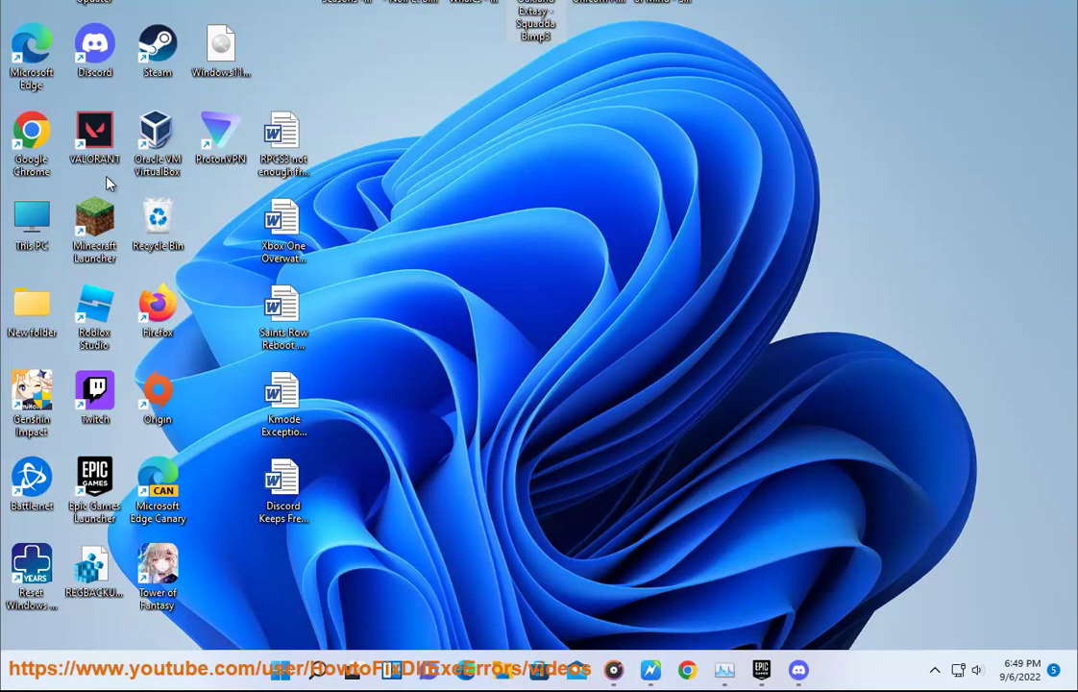
pyautogui.rightClick(92, 43)
pyautogui.click(156, 260)
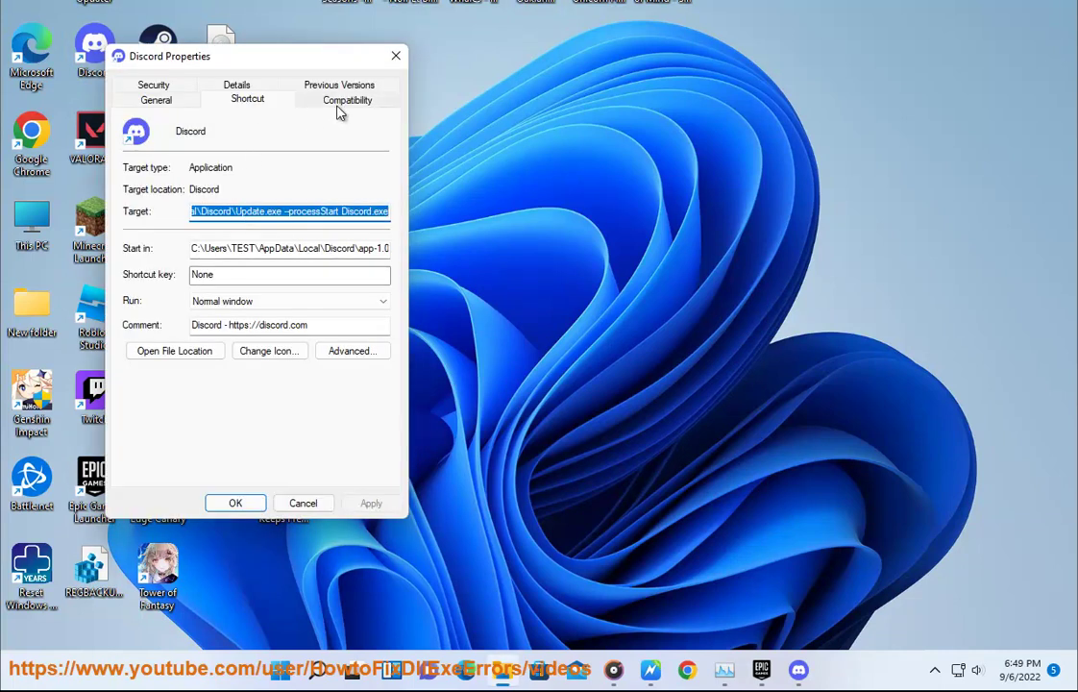
pyautogui.click(344, 100)
pyautogui.click(182, 215)
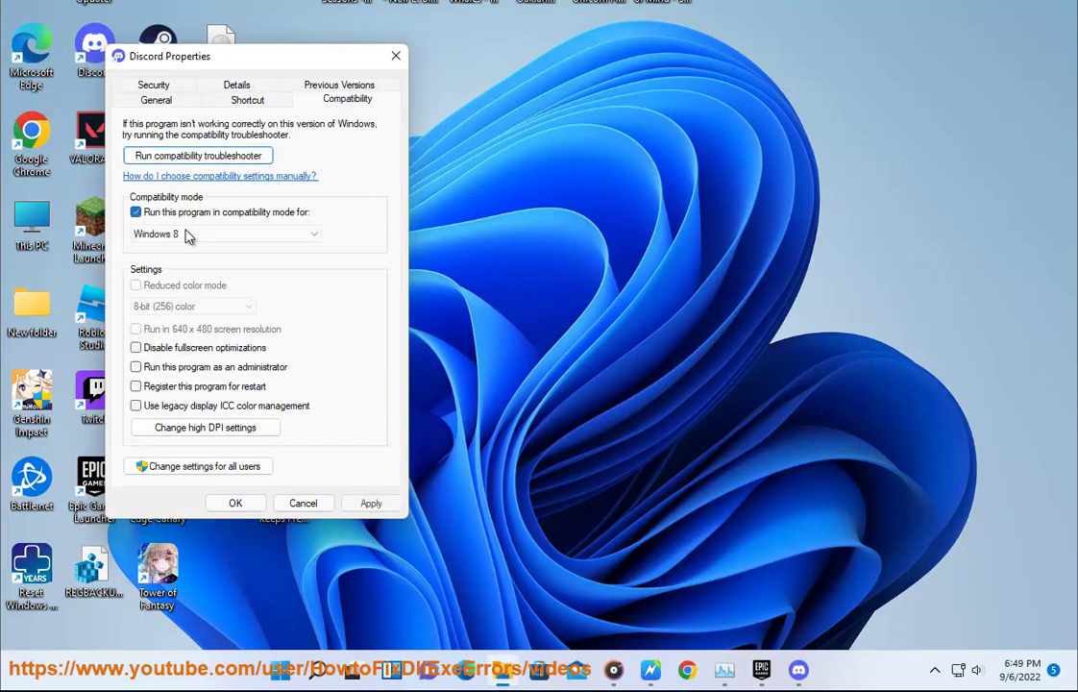
pyautogui.click(187, 233)
pyautogui.click(179, 293)
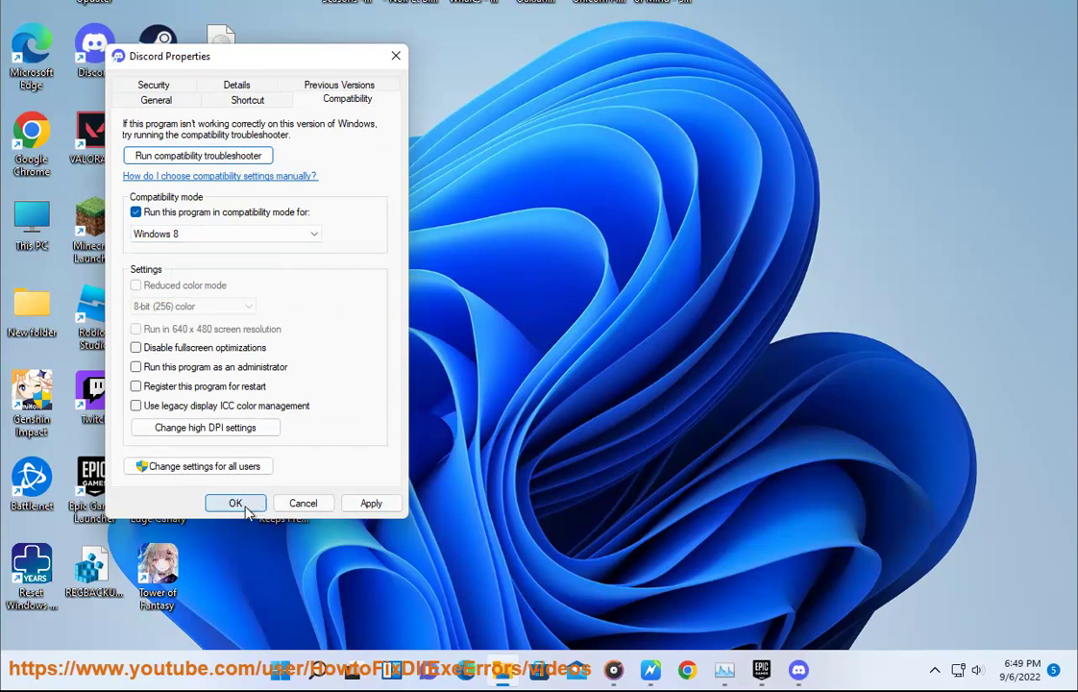
pyautogui.click(245, 234)
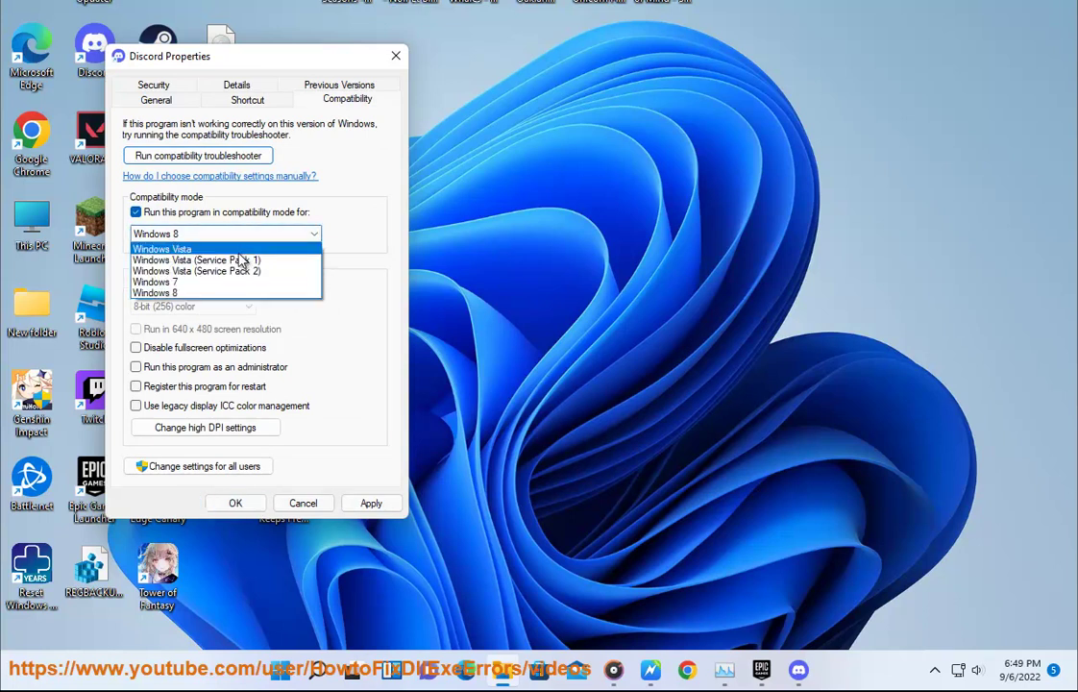
pyautogui.click(224, 281)
pyautogui.click(235, 502)
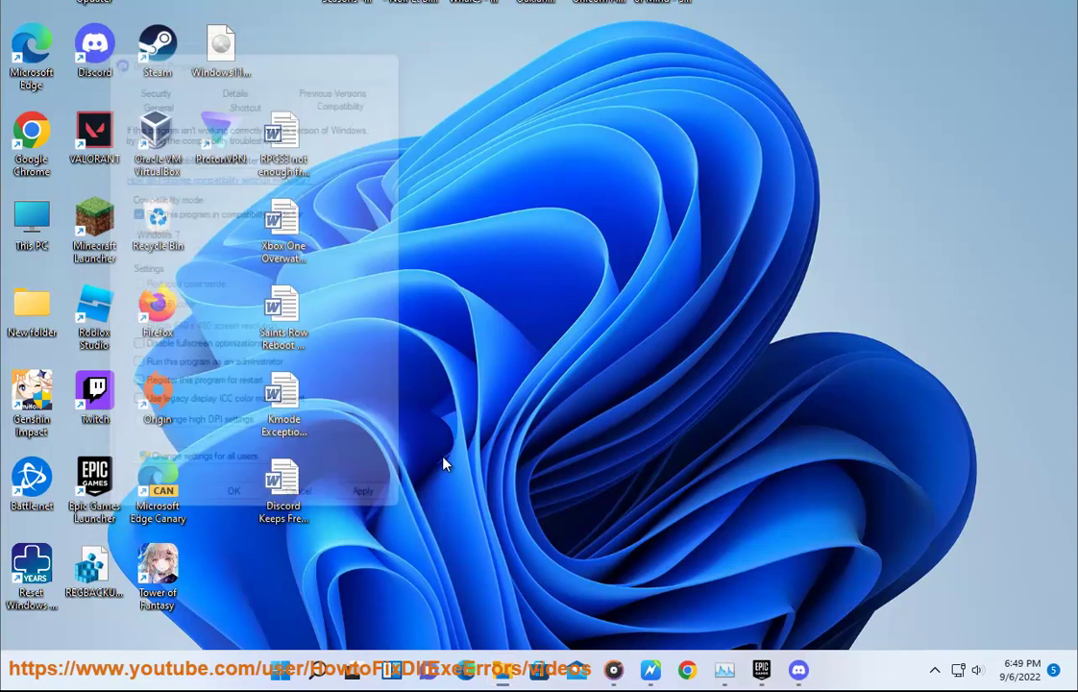
pyautogui.click(649, 668)
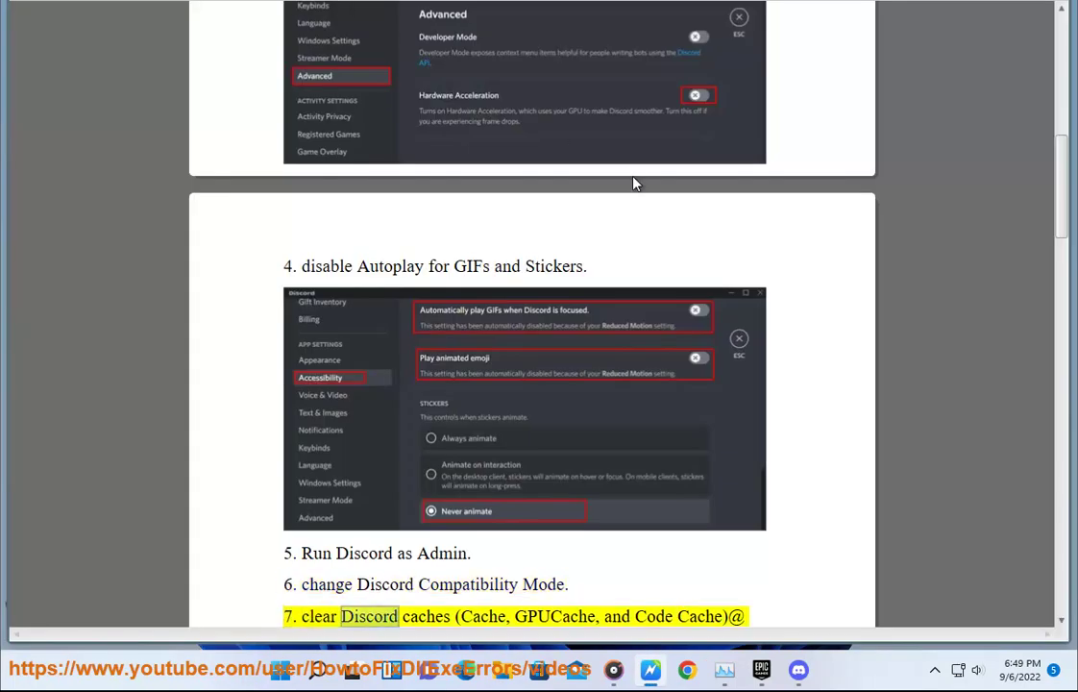
# Copy %Appdata% from the guide into File Explorer and open the discord folder
pyautogui.scroll(-5, 657, 222)
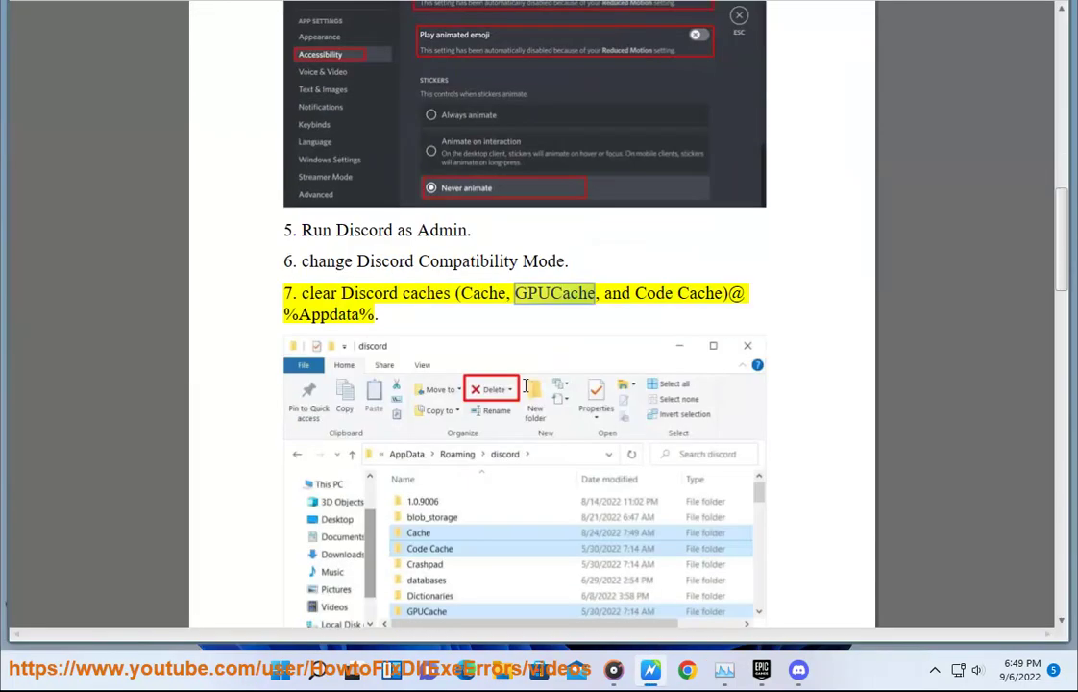
pyautogui.scroll(-1, 640, 468)
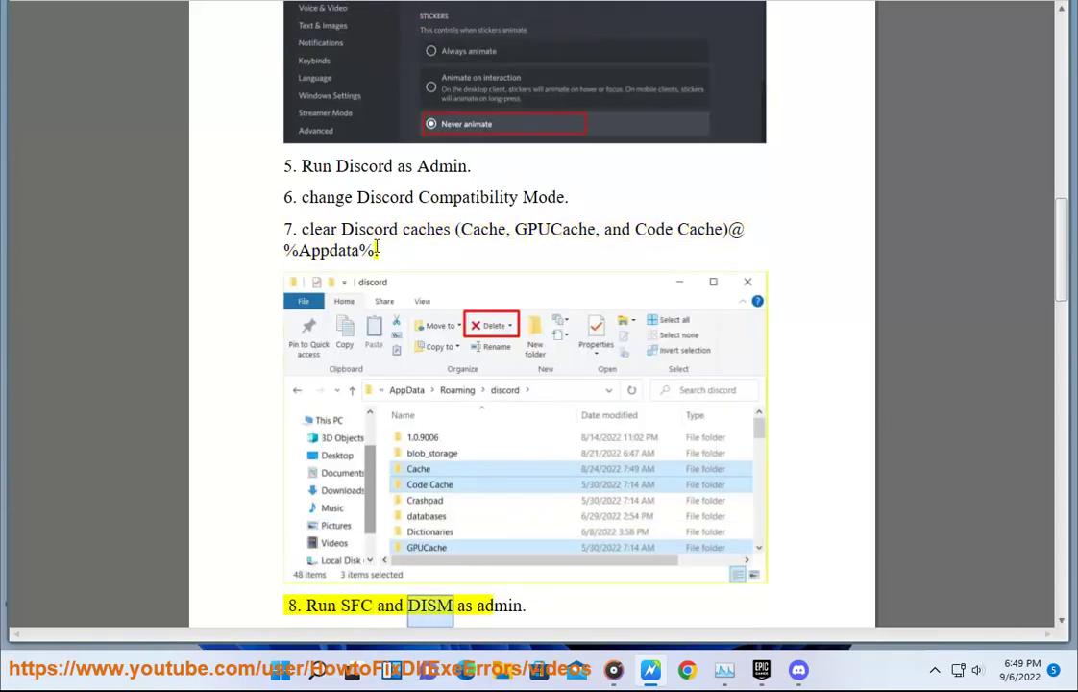
pyautogui.moveTo(349, 251); pyautogui.dragTo(285, 262)
pyautogui.hotkey('ctrl', 'c')
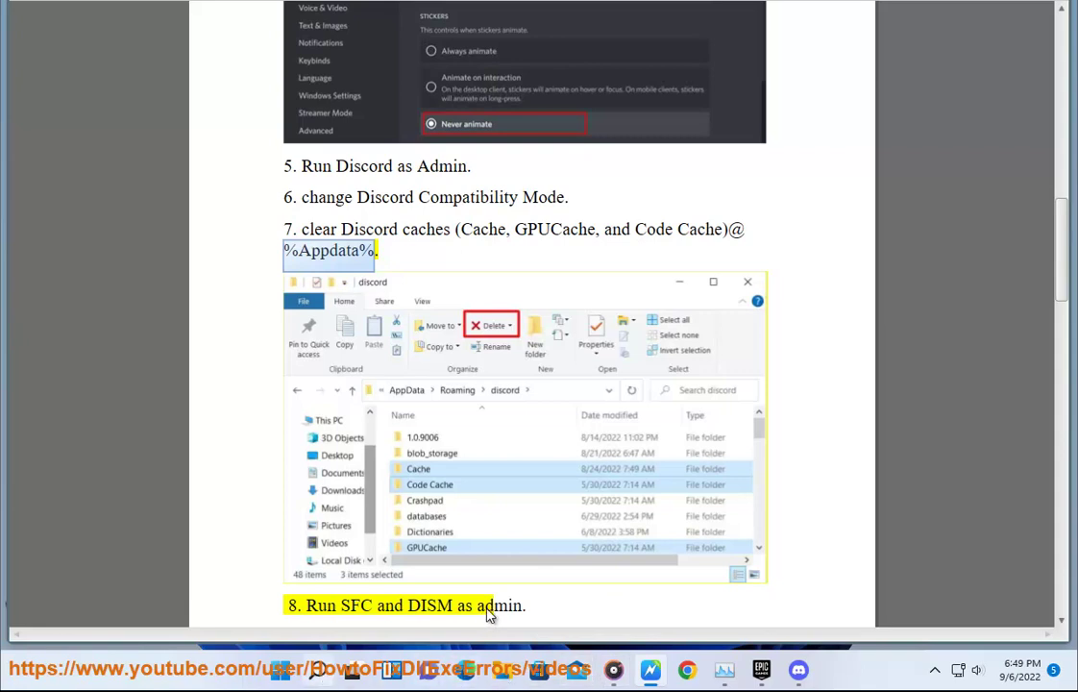
pyautogui.click(500, 676)
pyautogui.click(526, 174)
pyautogui.hotkey('ctrl', 'v')
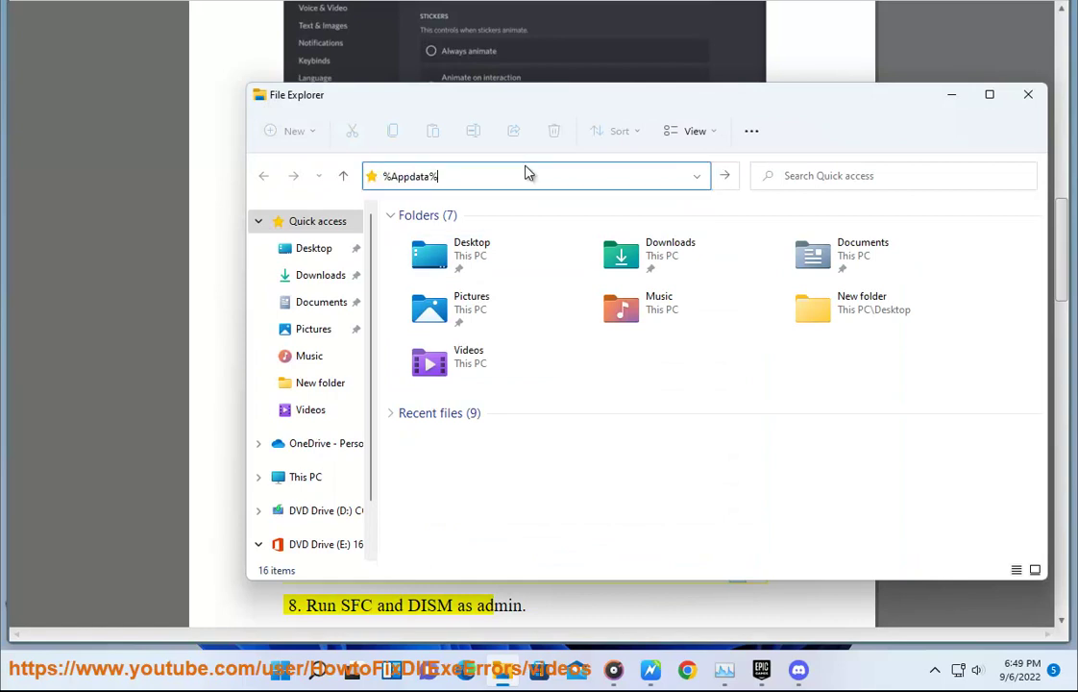
pyautogui.press('Return')
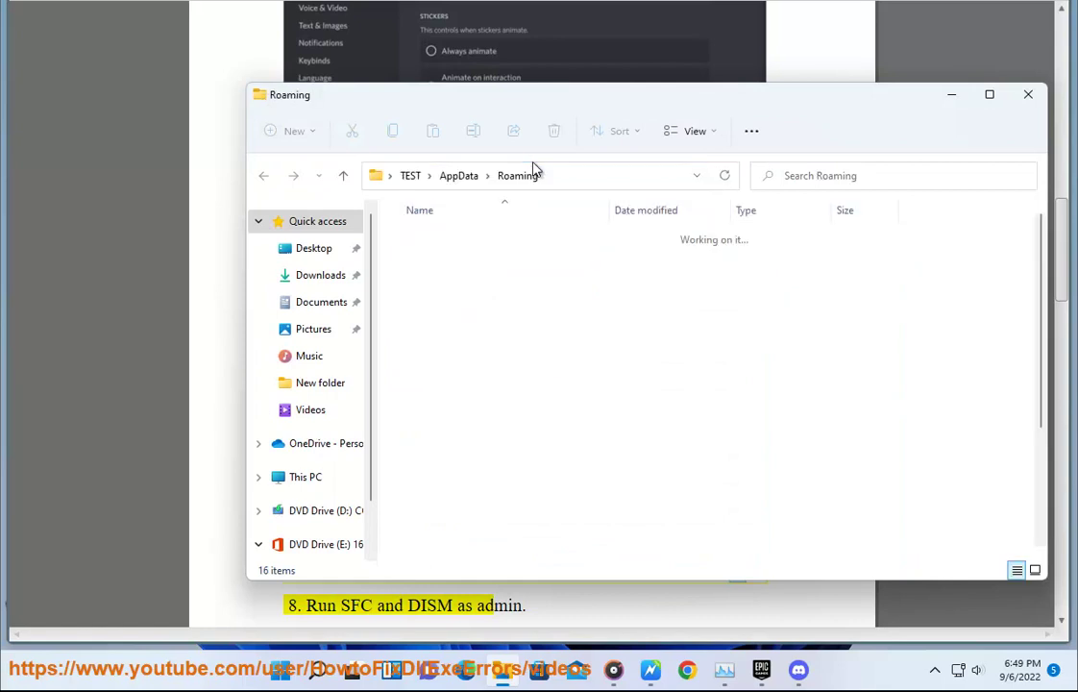
pyautogui.moveTo(571, 105); pyautogui.dragTo(922, 68)
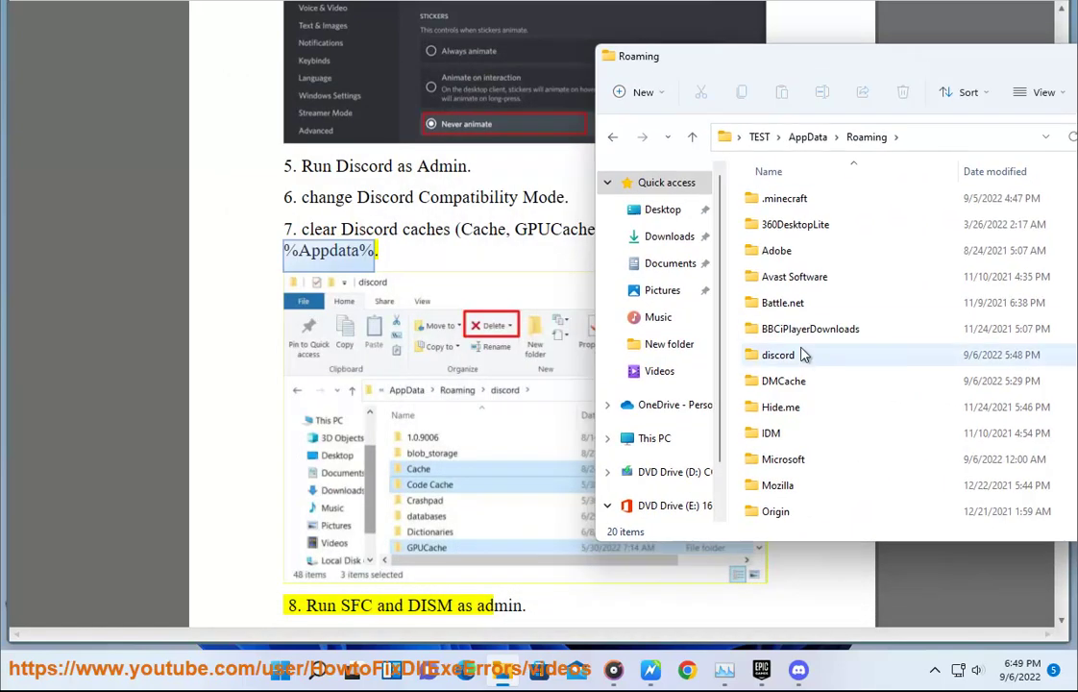
pyautogui.doubleClick(776, 355)
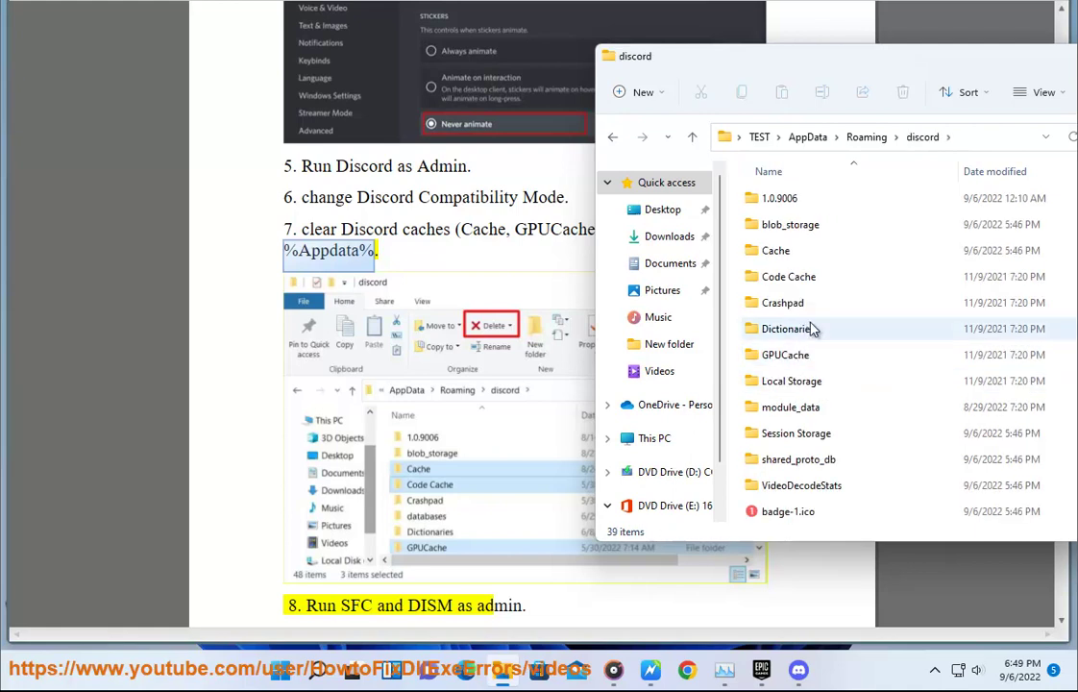
# Select the Cache, GPUCache and Code Cache folders, then close File Explorer
pyautogui.click(809, 251)
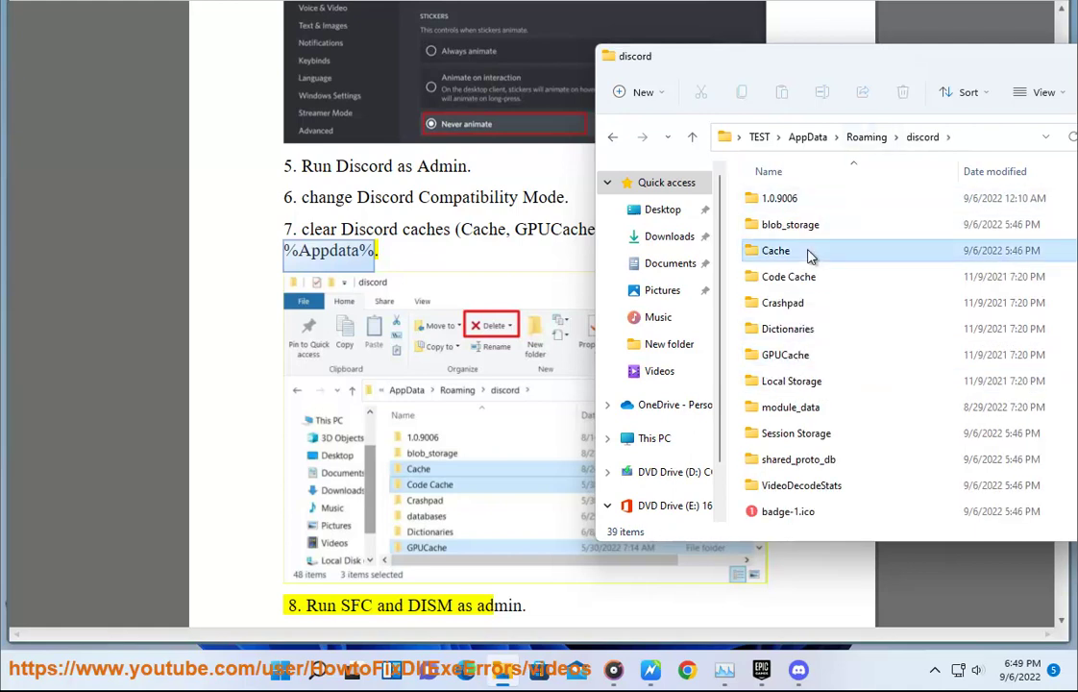
pyautogui.keyDown('ctrl'); pyautogui.click(814, 356); pyautogui.keyUp('ctrl')
pyautogui.moveTo(946, 65); pyautogui.dragTo(753, 96)
pyautogui.keyDown('ctrl'); pyautogui.click(630, 311); pyautogui.keyUp('ctrl')
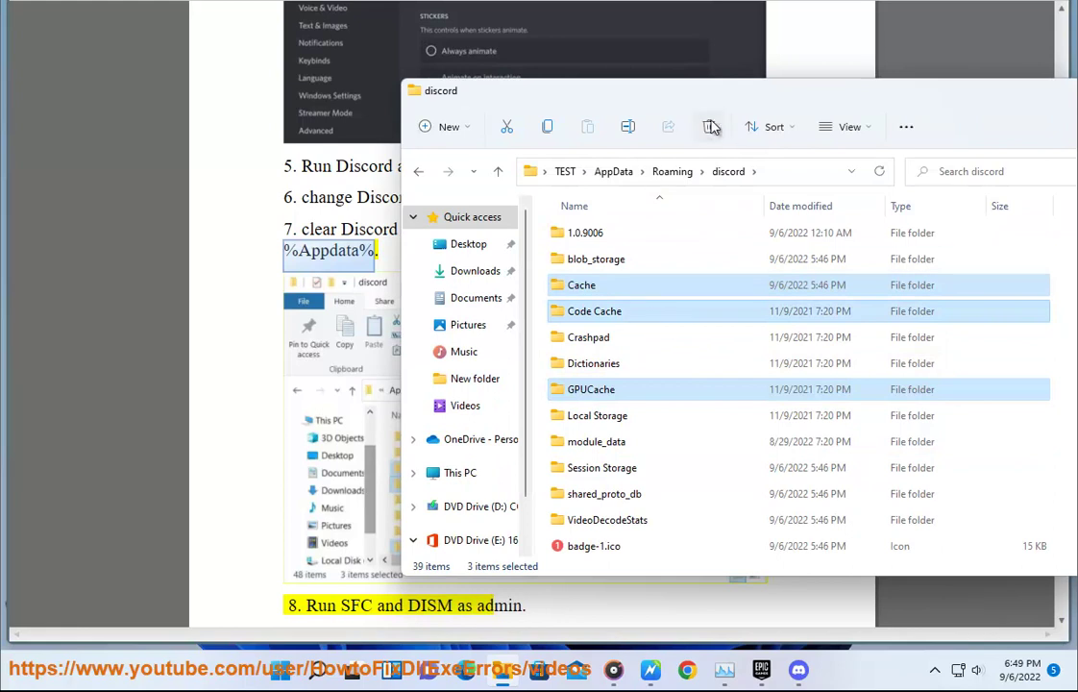
pyautogui.moveTo(956, 101); pyautogui.dragTo(851, 107)
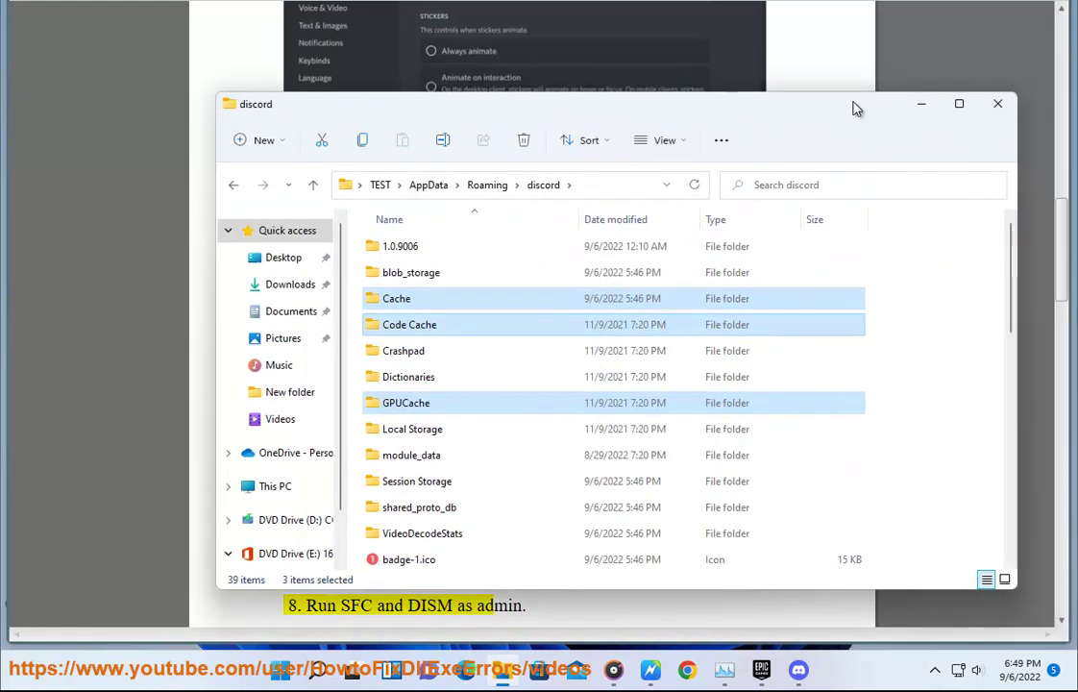
pyautogui.click(994, 103)
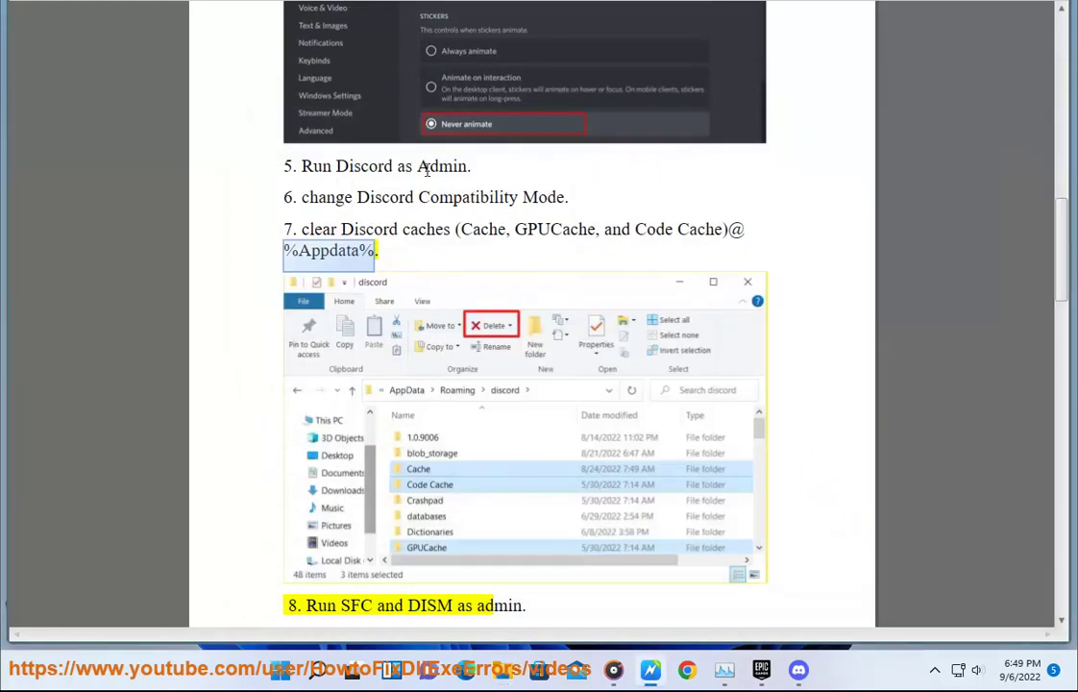
# Open Command Prompt as administrator and enter SFC /SCANNOW
pyautogui.scroll(-1, 428, 166)
pyautogui.scroll(-1, 512, 356)
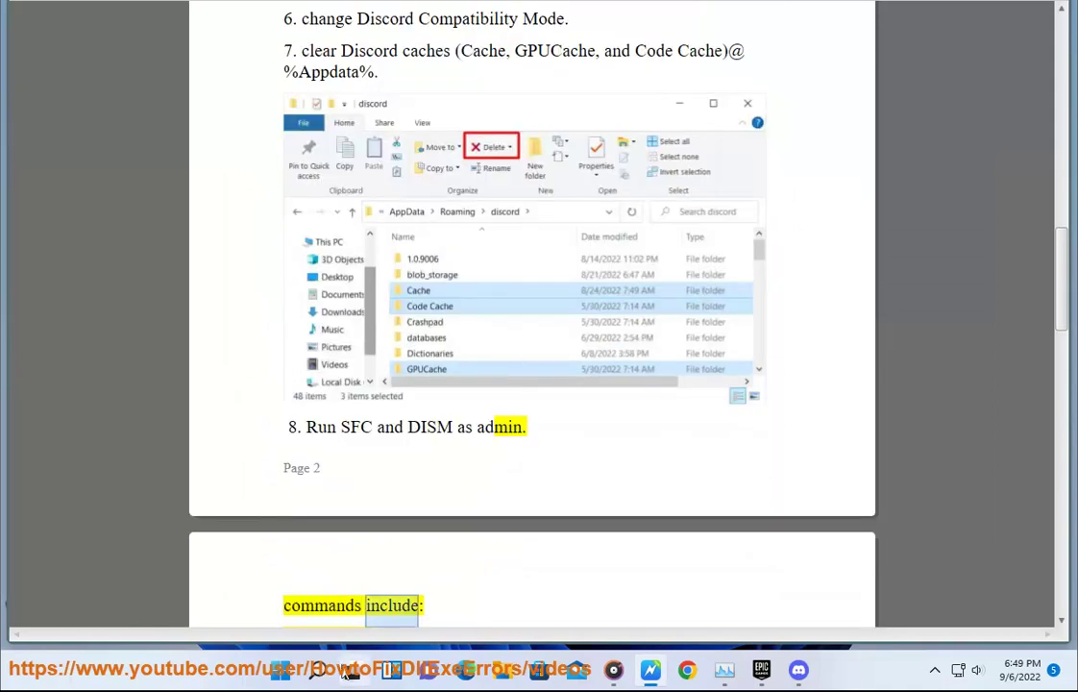
pyautogui.click(316, 669)
pyautogui.rightClick(657, 425)
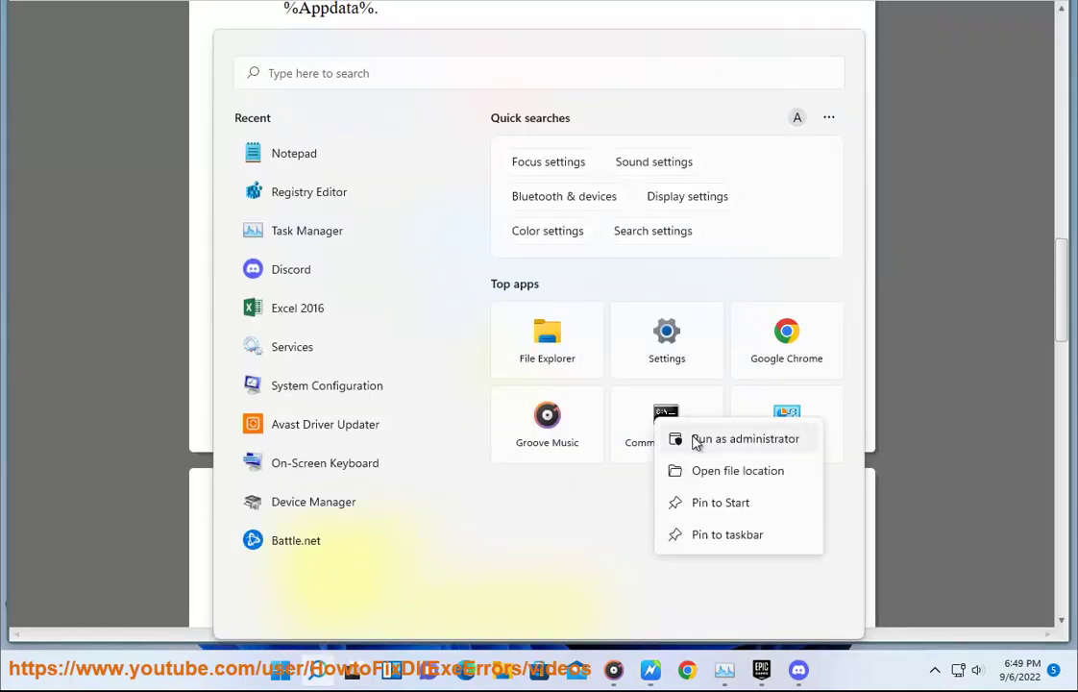
pyautogui.click(697, 437)
pyautogui.click(476, 434)
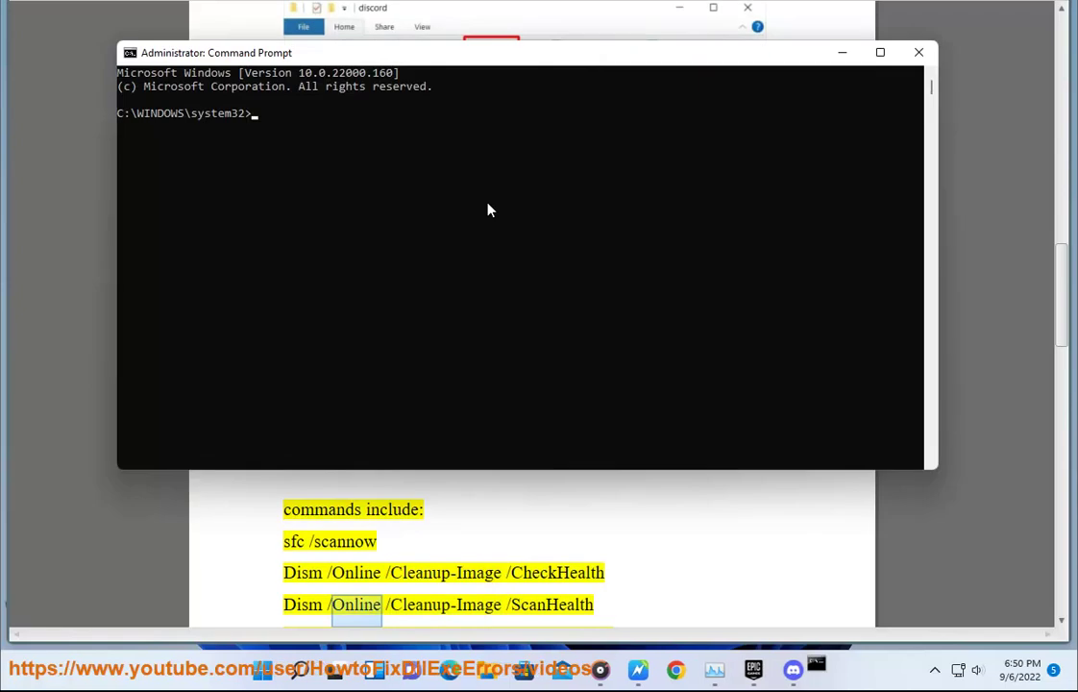
pyautogui.moveTo(373, 57); pyautogui.dragTo(794, 176)
pyautogui.write('SF')
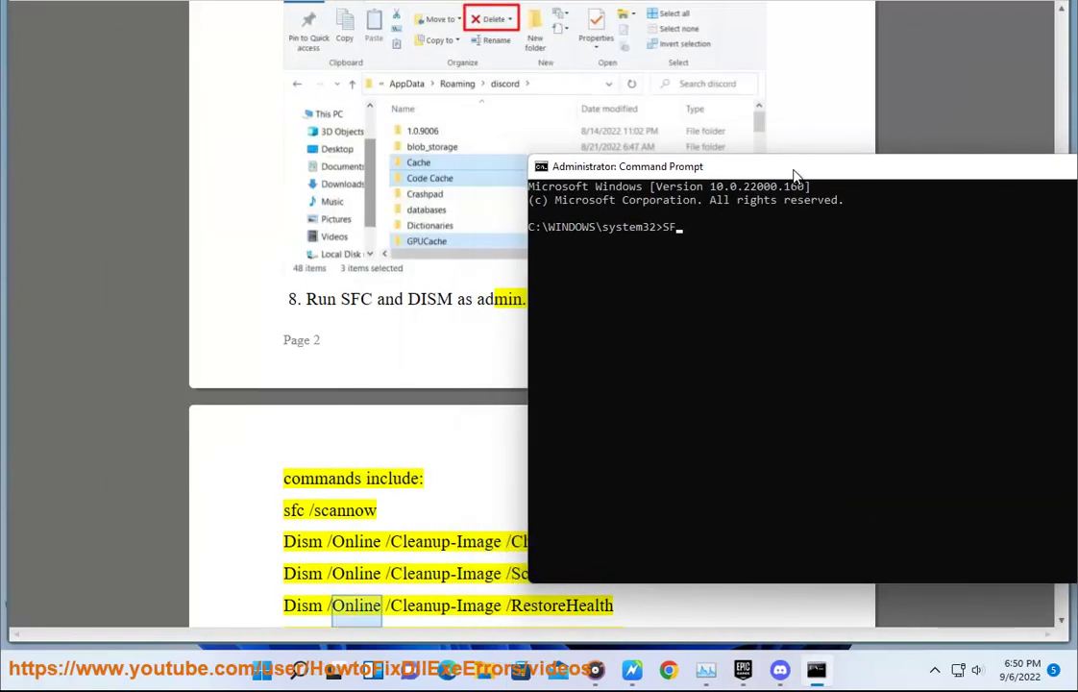
pyautogui.write('C /SCANNOW')
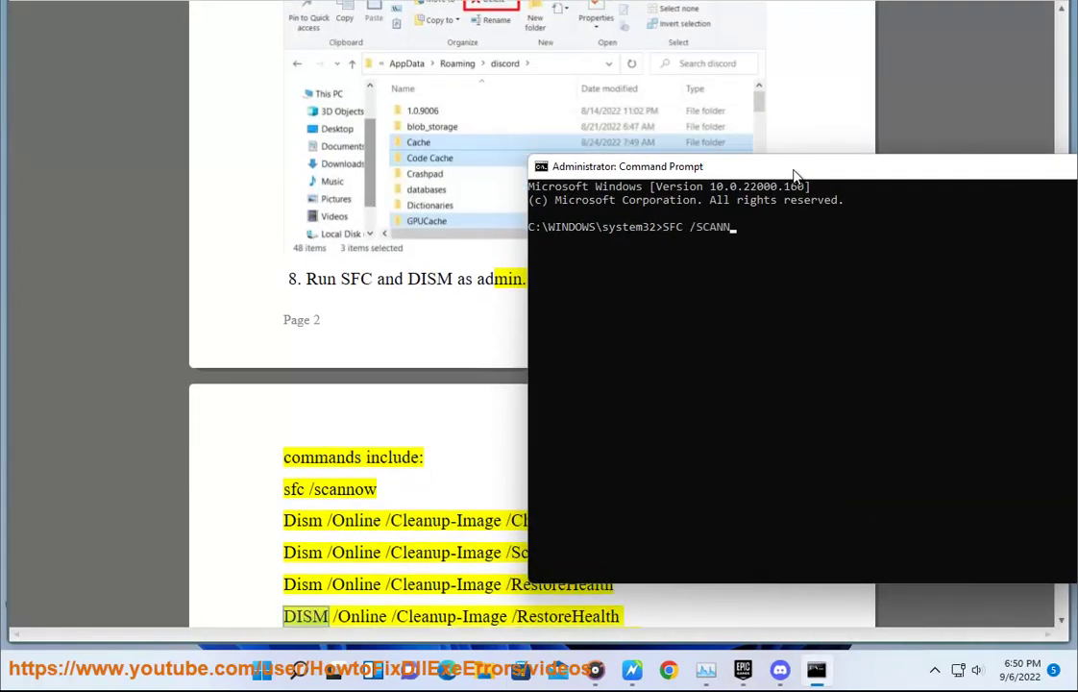
# Check the tutorial, then go to Windows Update in Windows Settings
pyautogui.click(422, 480)
pyautogui.scroll(-1, 469, 448)
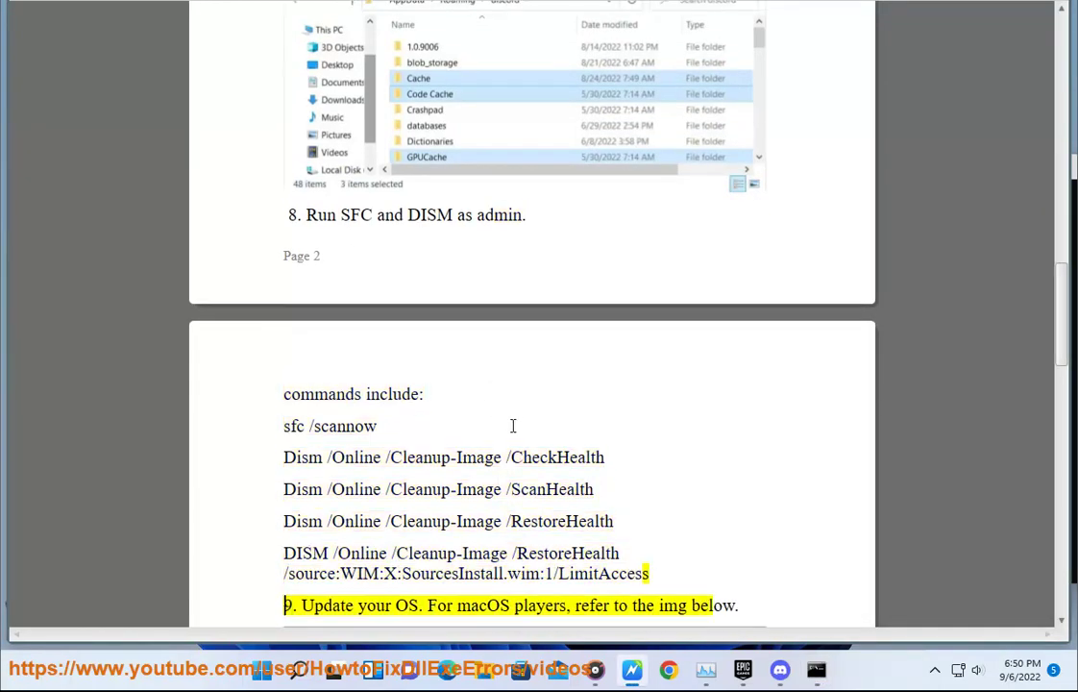
pyautogui.click(261, 669)
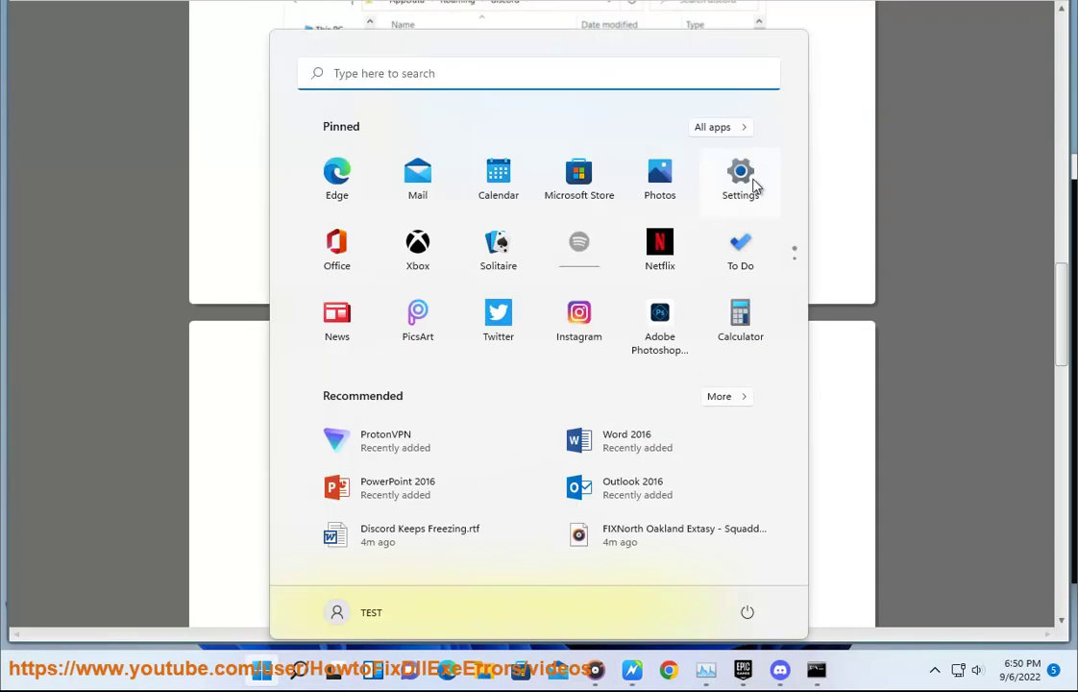
pyautogui.click(745, 178)
pyautogui.click(1001, 79)
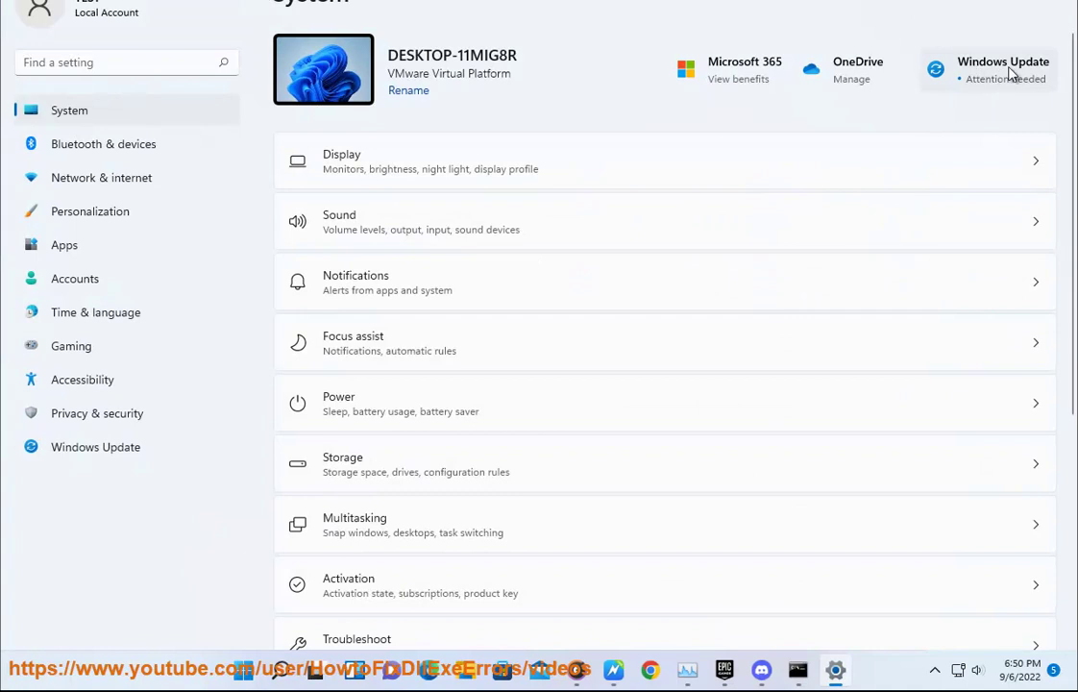